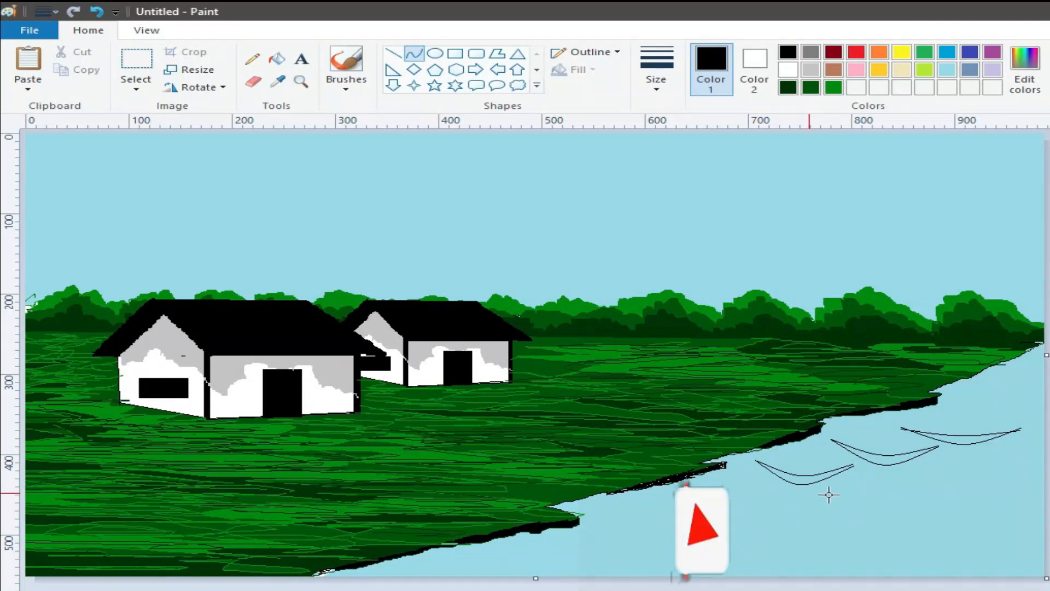
# Fill the three curved boat outlines on the river with black.
pyautogui.click(256, 60)
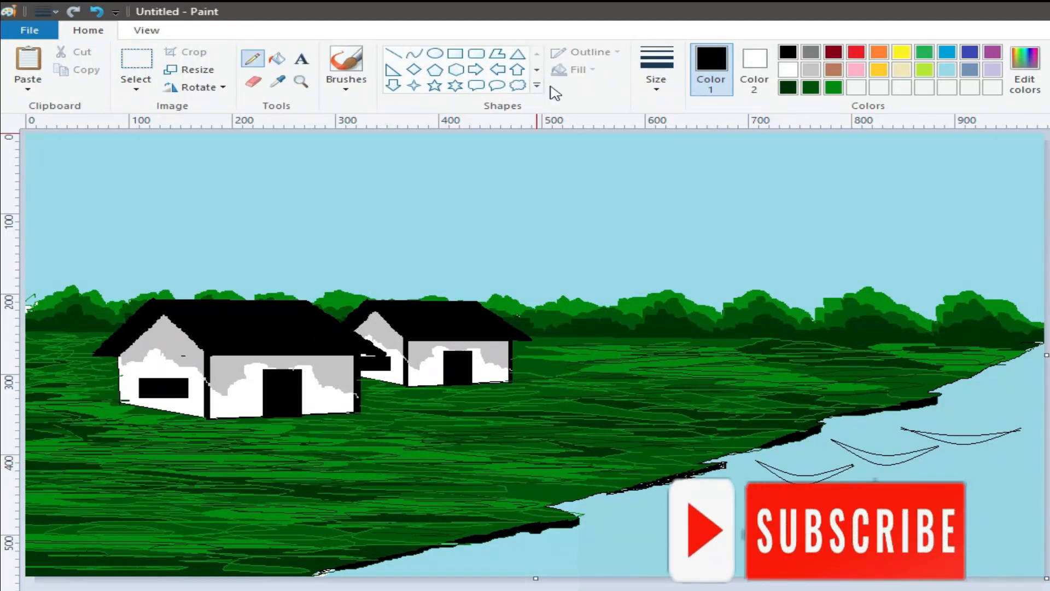
pyautogui.click(277, 59)
pyautogui.click(804, 472)
pyautogui.click(889, 454)
pyautogui.click(994, 431)
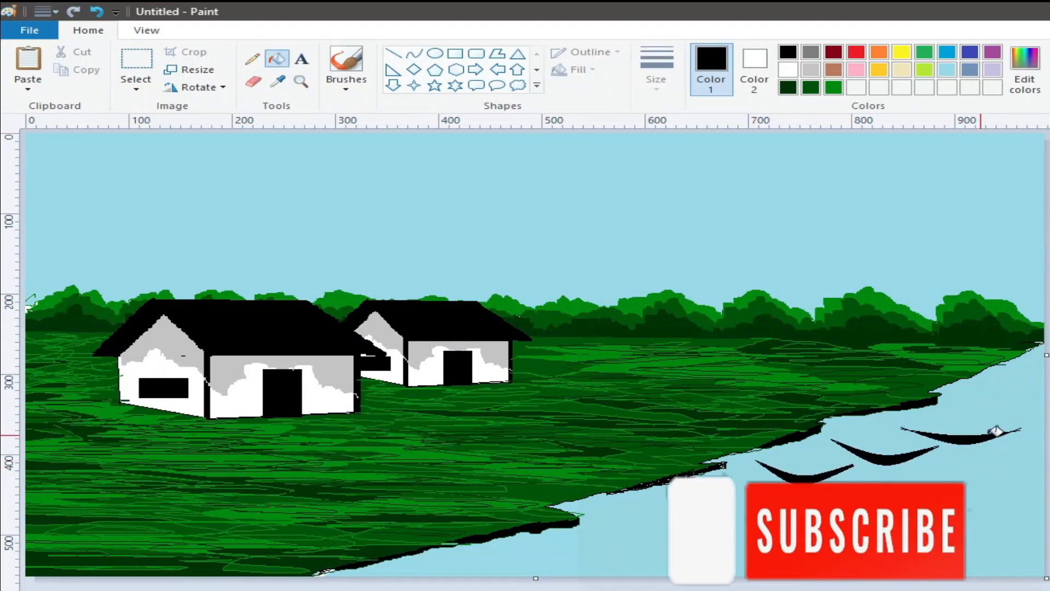
pyautogui.click(393, 53)
pyautogui.click(656, 66)
pyautogui.click(692, 184)
pyautogui.moveTo(763, 417); pyautogui.dragTo(763, 481)
pyautogui.moveTo(845, 403); pyautogui.dragTo(845, 458)
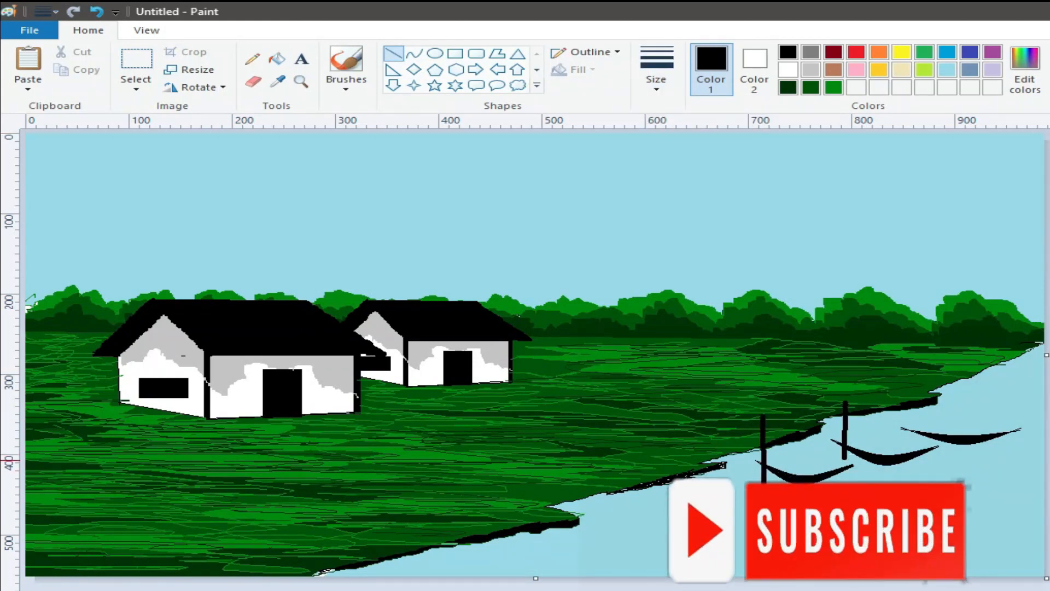
pyautogui.moveTo(925, 386); pyautogui.dragTo(918, 437)
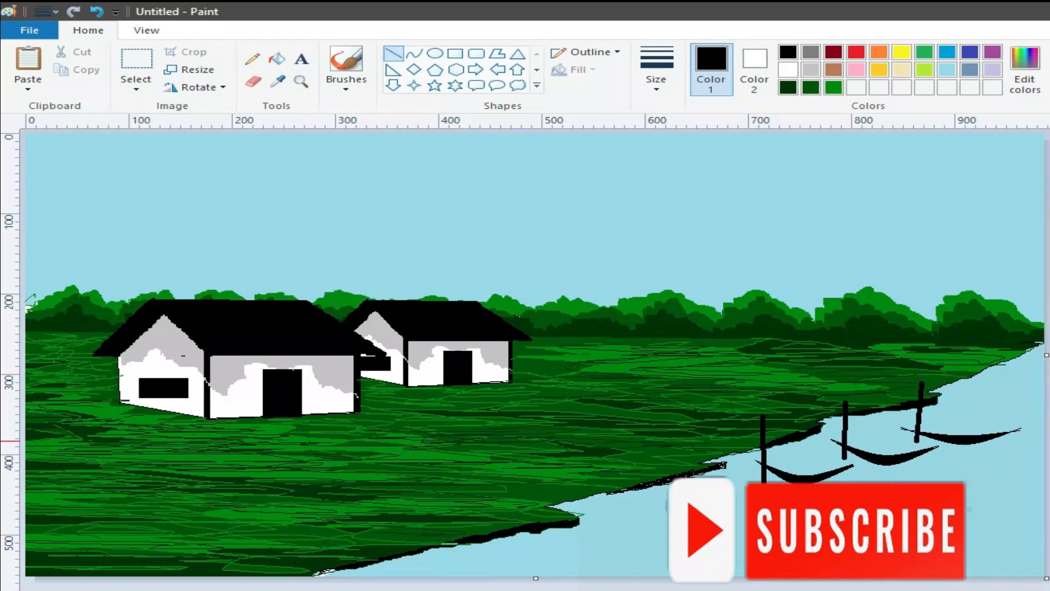
pyautogui.click(96, 11)
pyautogui.click(97, 11)
pyautogui.click(97, 11)
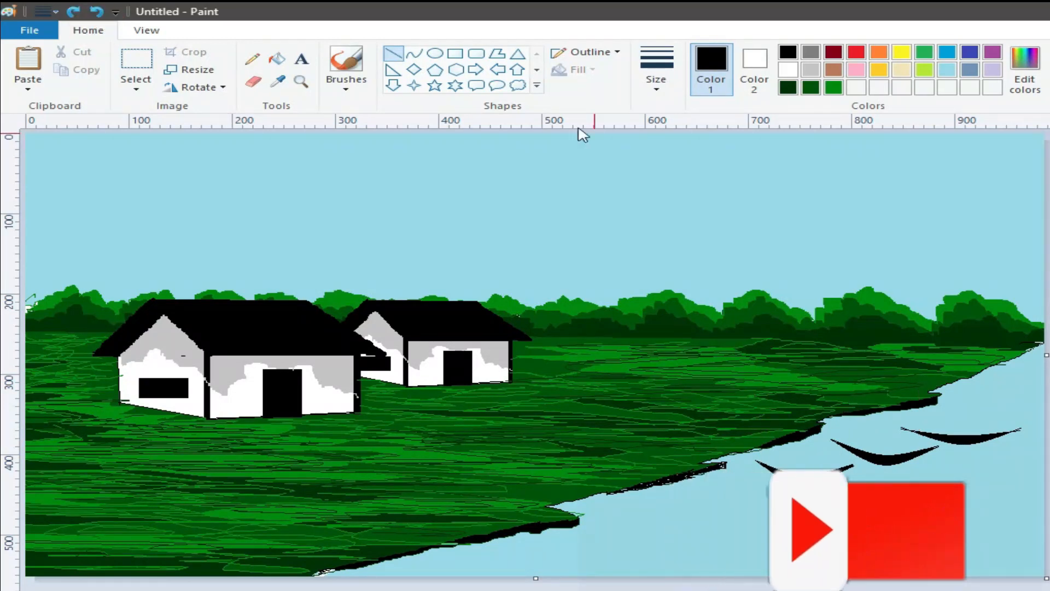
# Draw short curved black mooring ropes connecting each of the three boats to the riverbank, using the Curve tool.
pyautogui.click(415, 55)
pyautogui.click(656, 69)
pyautogui.click(679, 145)
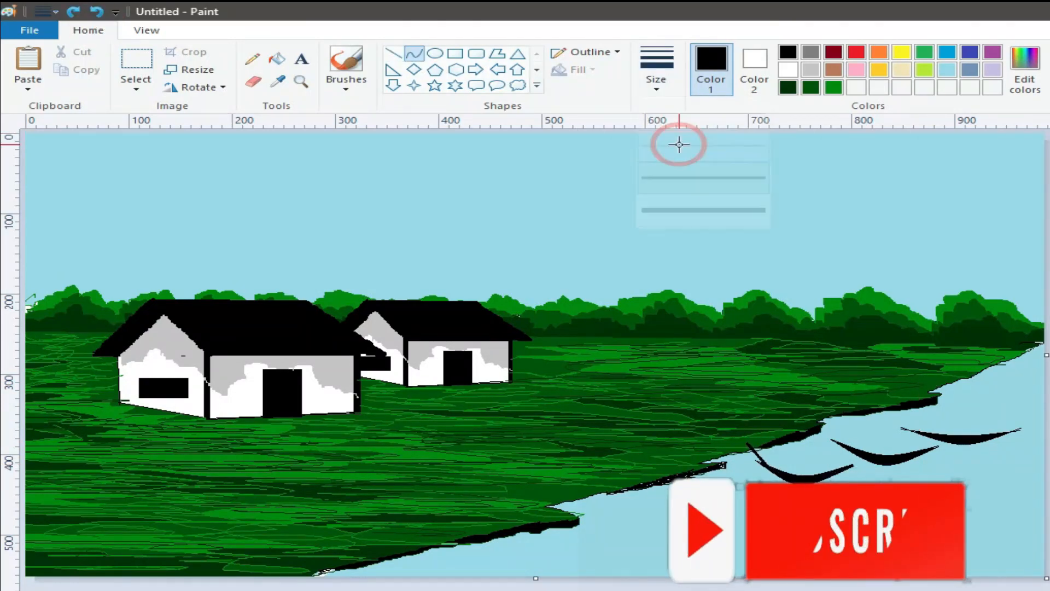
pyautogui.moveTo(813, 419); pyautogui.dragTo(843, 442)
pyautogui.click(830, 429)
pyautogui.click(830, 429)
pyautogui.moveTo(891, 401); pyautogui.dragTo(908, 429)
pyautogui.click(904, 412)
pyautogui.click(904, 412)
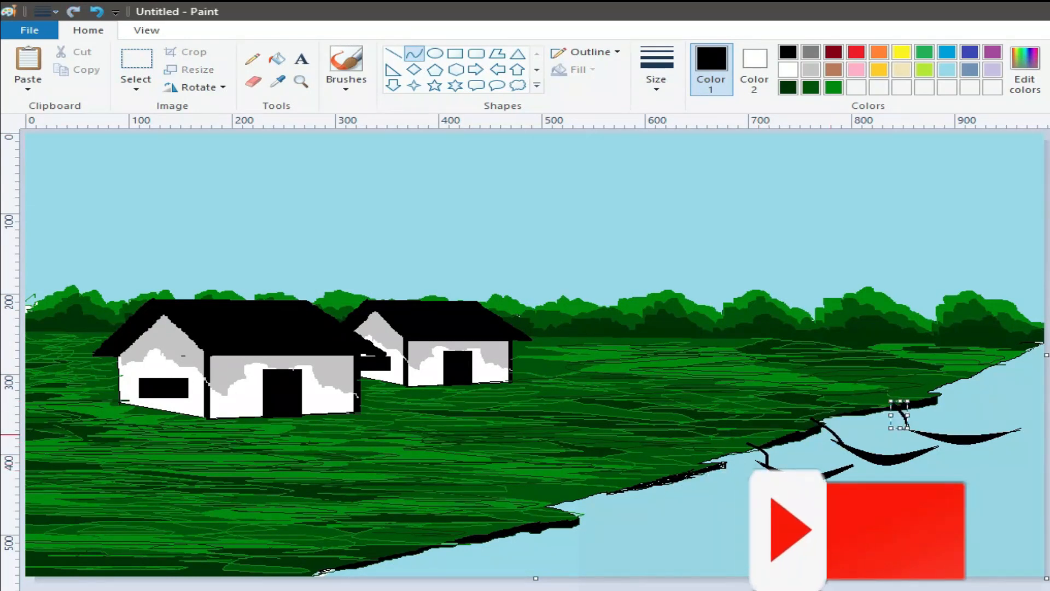
# Draw three thick black vertical mooring posts on the riverbank where the boats' ropes end.
pyautogui.click(397, 52)
pyautogui.moveTo(753, 418); pyautogui.dragTo(754, 452)
pyautogui.click(657, 80)
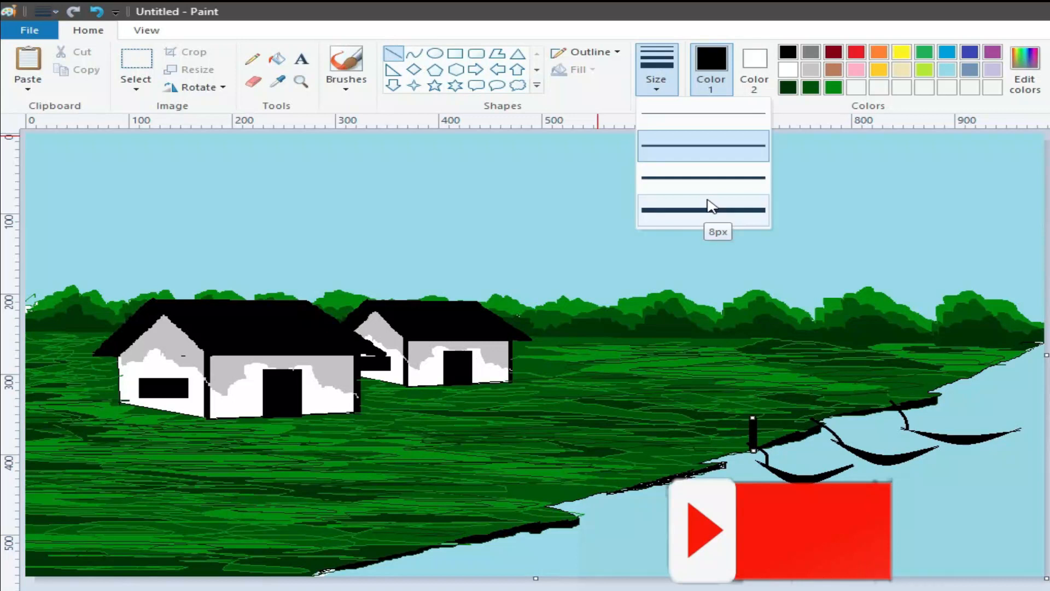
pyautogui.click(704, 203)
pyautogui.moveTo(822, 404); pyautogui.dragTo(822, 425)
pyautogui.moveTo(898, 383); pyautogui.dragTo(899, 408)
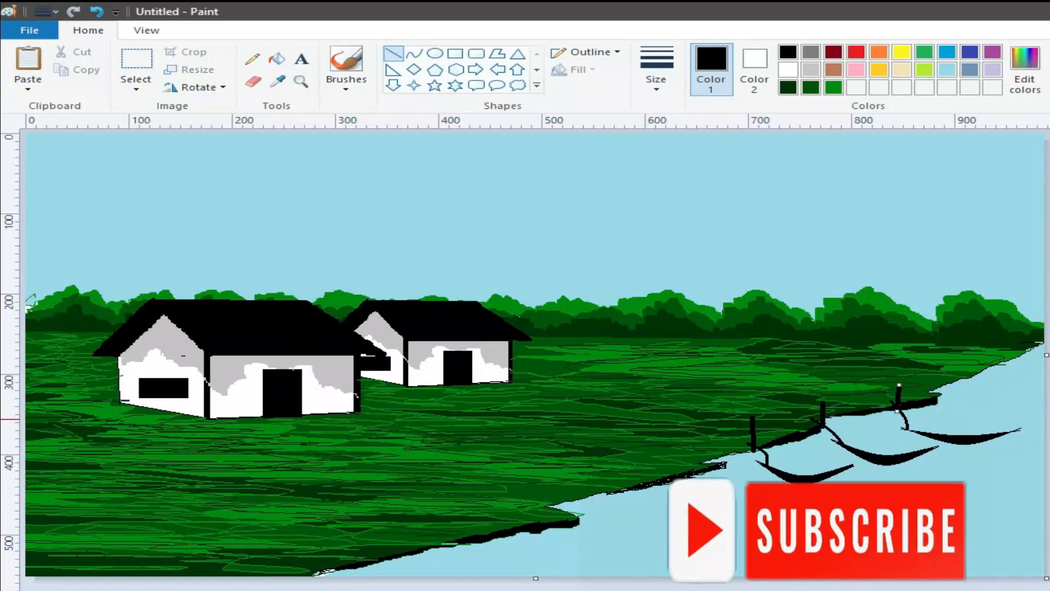
pyautogui.click(856, 52)
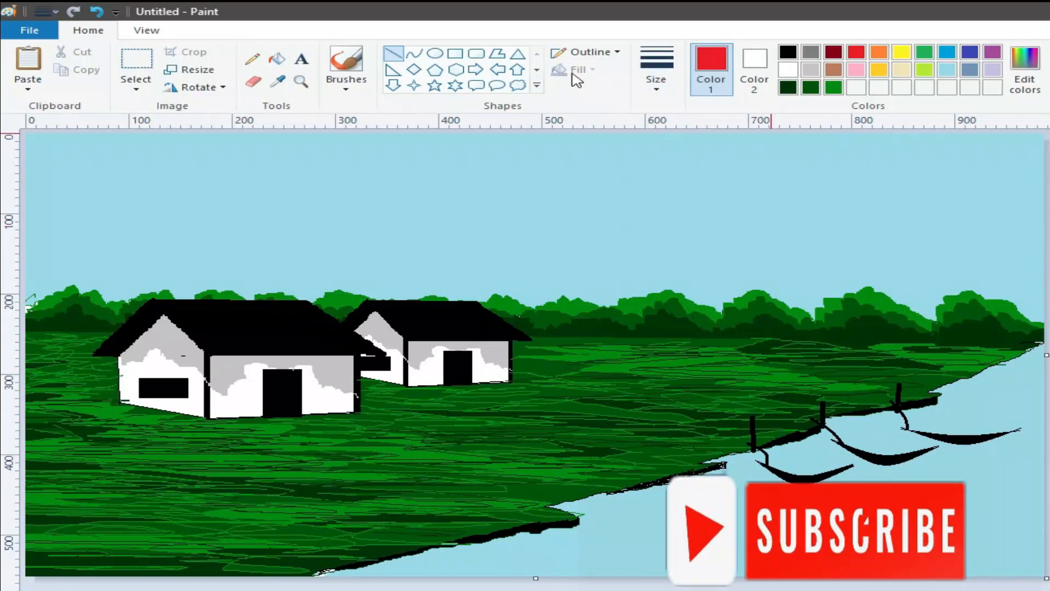
pyautogui.click(595, 53)
pyautogui.click(638, 75)
pyautogui.moveTo(726, 163); pyautogui.dragTo(768, 202)
pyautogui.click(607, 53)
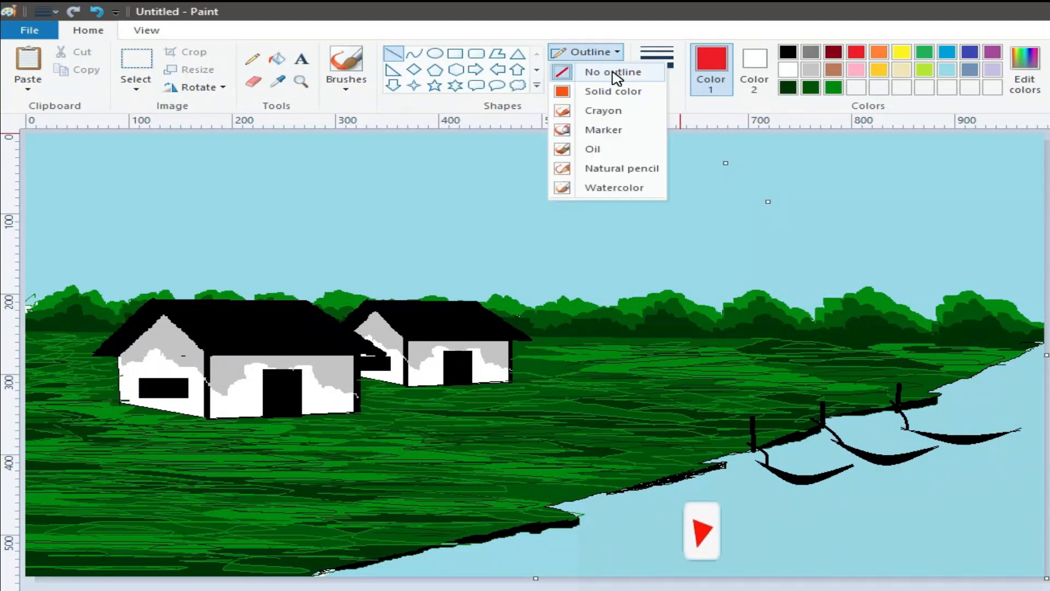
pyautogui.click(615, 72)
pyautogui.click(602, 53)
pyautogui.click(613, 91)
pyautogui.click(435, 53)
pyautogui.moveTo(726, 163); pyautogui.dragTo(794, 215)
pyautogui.click(97, 11)
pyautogui.moveTo(964, 238); pyautogui.dragTo(1036, 294)
pyautogui.moveTo(964, 267); pyautogui.dragTo(953, 266)
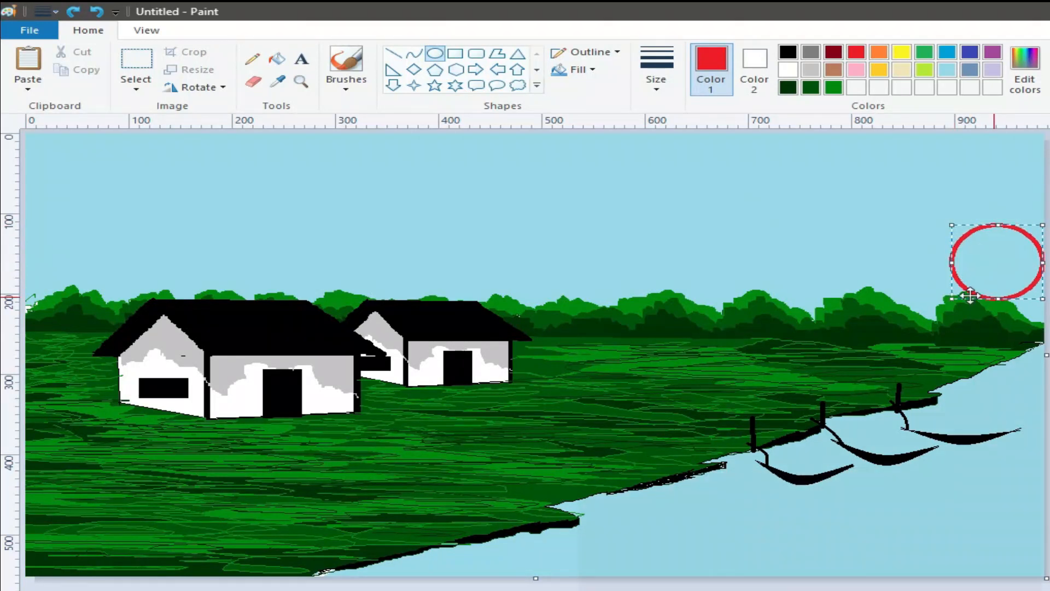
pyautogui.click(97, 12)
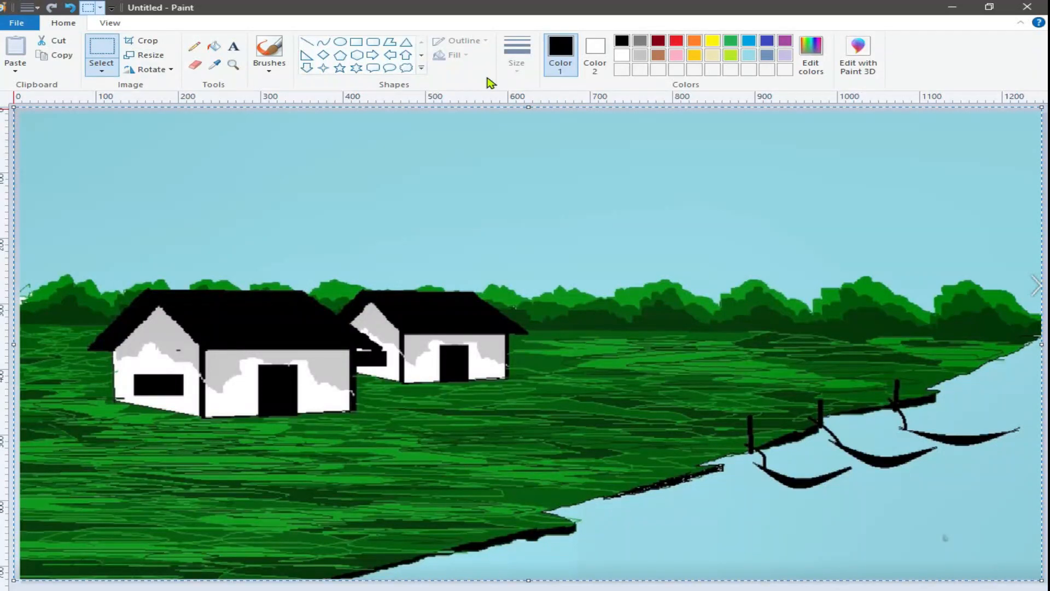
# Create a very dark red custom color with red 34, green 0, blue 5, starting from the dark red swatch.
pyautogui.click(658, 42)
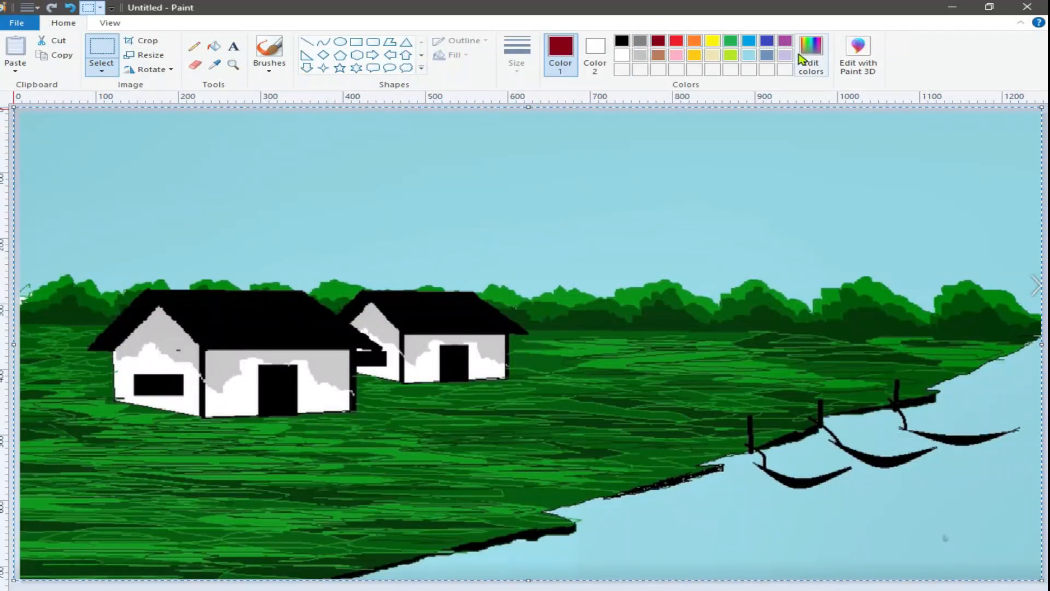
pyautogui.click(811, 54)
pyautogui.click(691, 348)
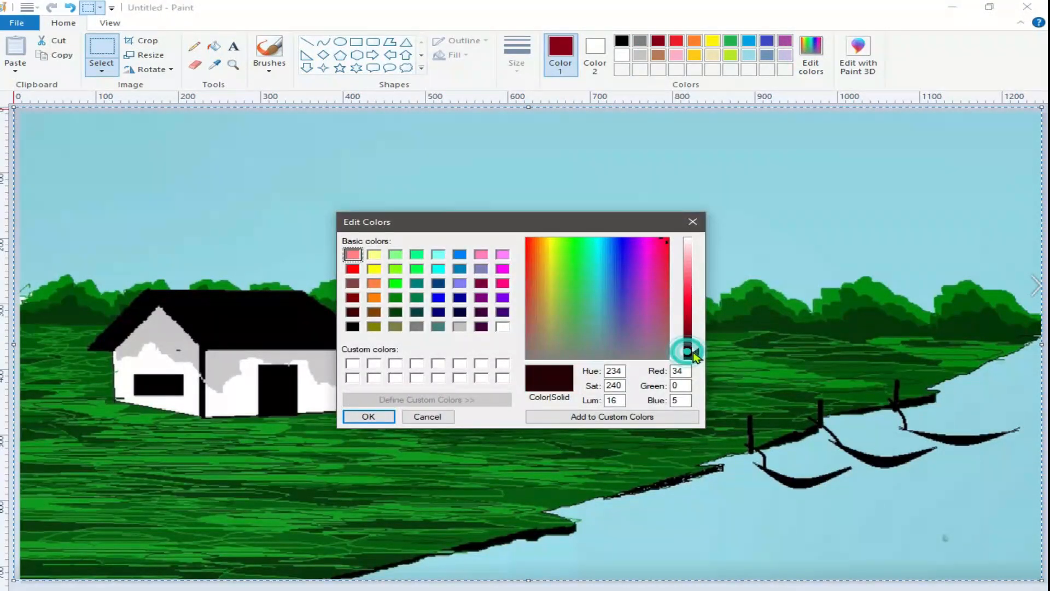
pyautogui.click(383, 415)
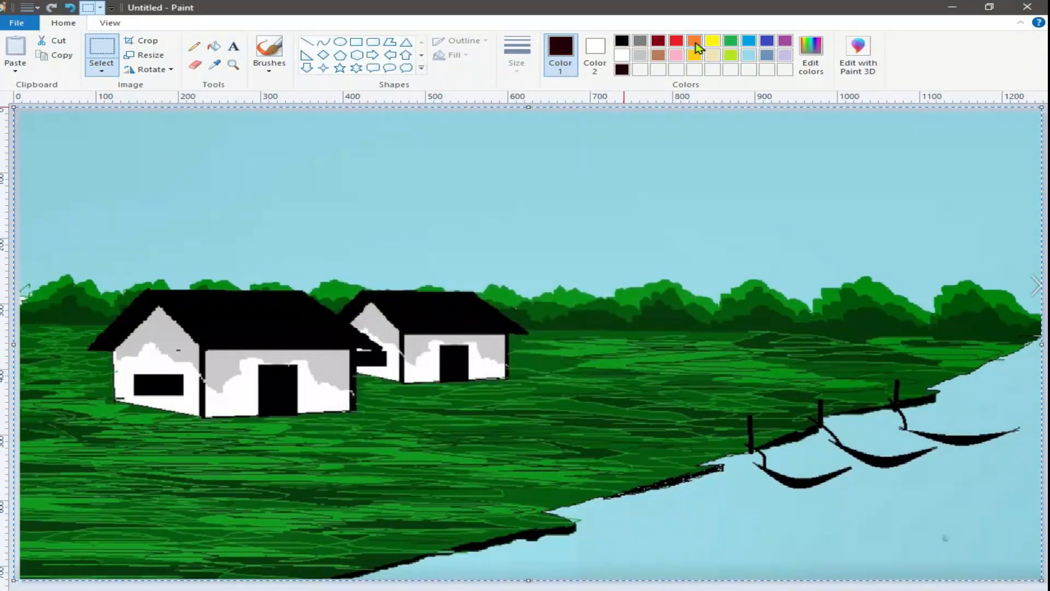
# Create a brown custom color by lowering the luminosity of the orange swatch.
pyautogui.click(695, 40)
pyautogui.click(810, 54)
pyautogui.click(686, 342)
pyautogui.click(685, 329)
pyautogui.click(368, 416)
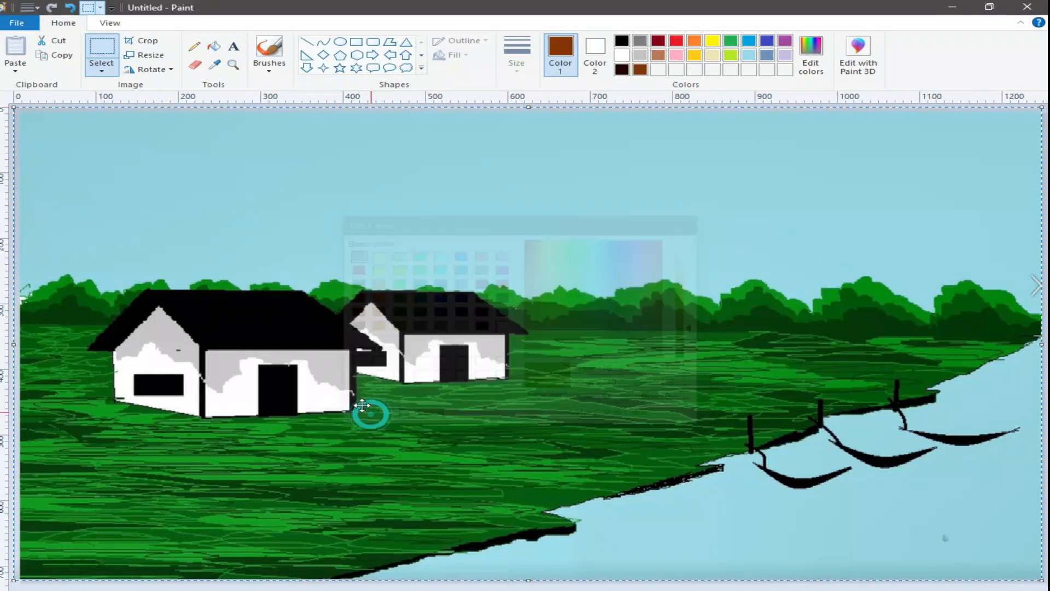
# Paint a thick, wavy brown tree trunk beside the front house, rising from the grass into the sky.
pyautogui.click(278, 73)
pyautogui.click(270, 89)
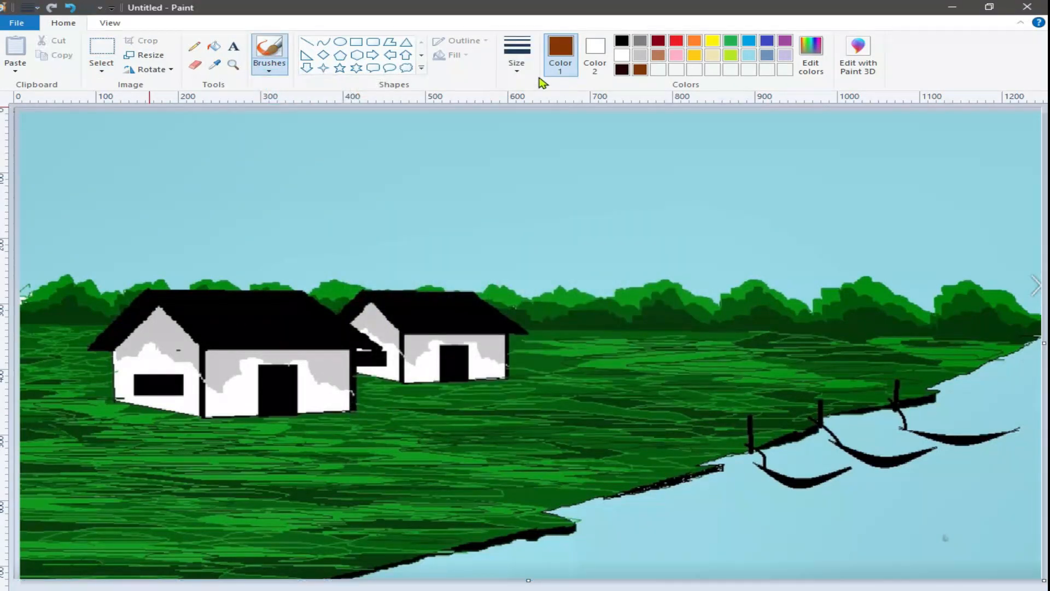
pyautogui.click(516, 60)
pyautogui.click(524, 168)
pyautogui.moveTo(76, 226); pyautogui.dragTo(85, 267)
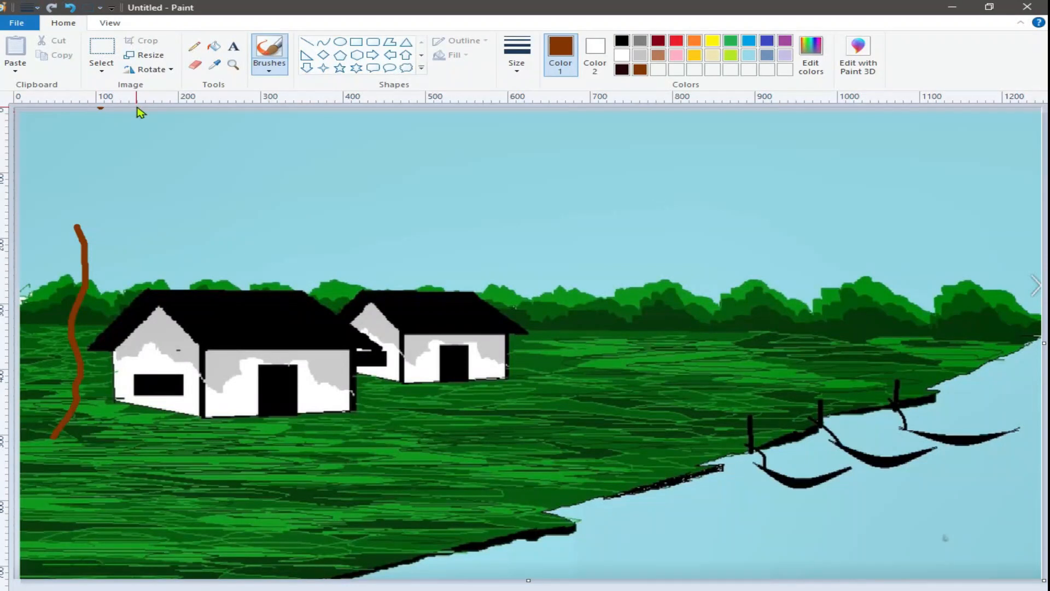
# Paint thin brown branches forking out from the upper trunk into the sky with a smaller brush size.
pyautogui.click(521, 74)
pyautogui.click(516, 116)
pyautogui.moveTo(20, 154); pyautogui.dragTo(60, 205)
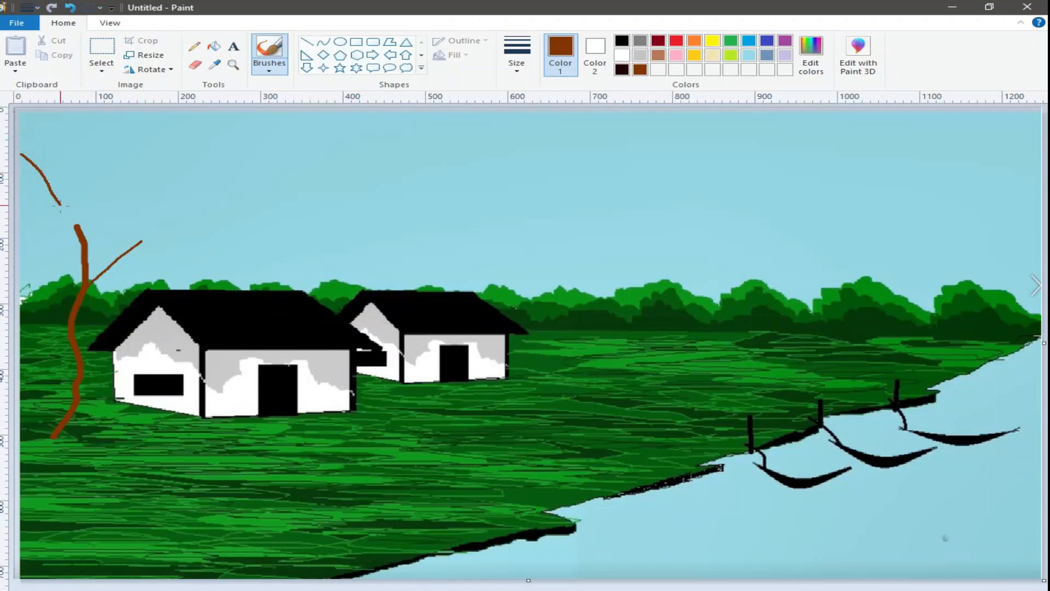
pyautogui.moveTo(107, 112); pyautogui.dragTo(87, 191)
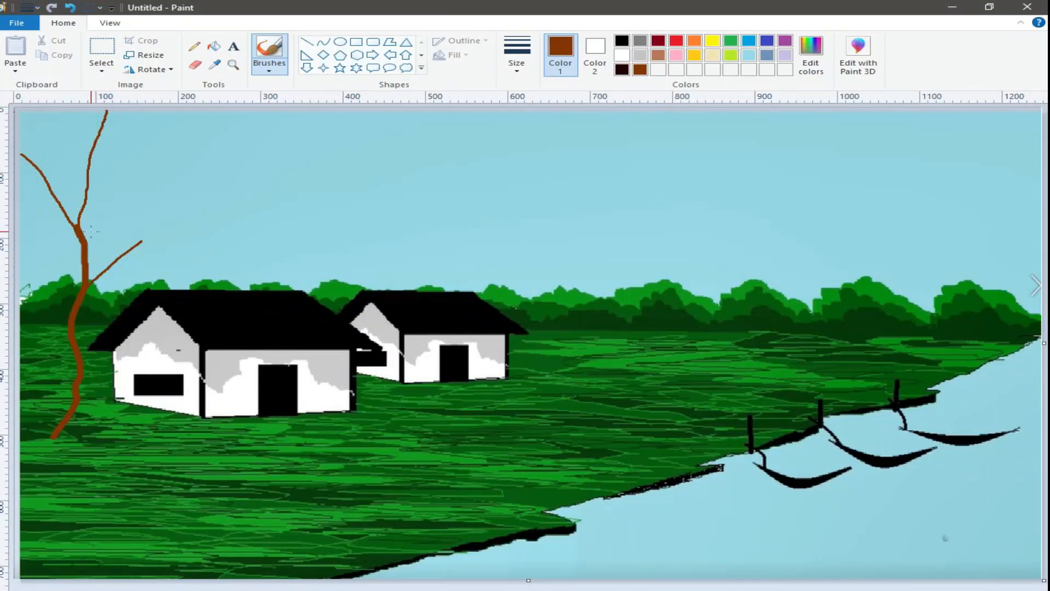
pyautogui.moveTo(136, 141); pyautogui.dragTo(100, 177)
pyautogui.moveTo(87, 112); pyautogui.dragTo(96, 131)
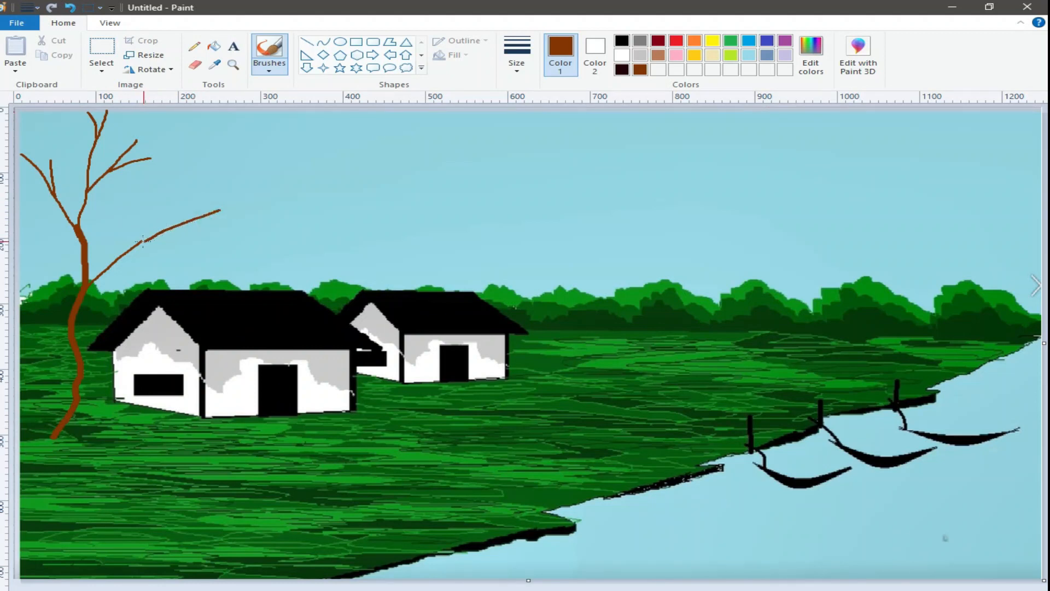
pyautogui.moveTo(182, 198); pyautogui.dragTo(141, 239)
# Sample the darkest green from the distant tree line and paint leaf clusters around the branch tips with a different brush.
pyautogui.click(214, 64)
pyautogui.click(589, 325)
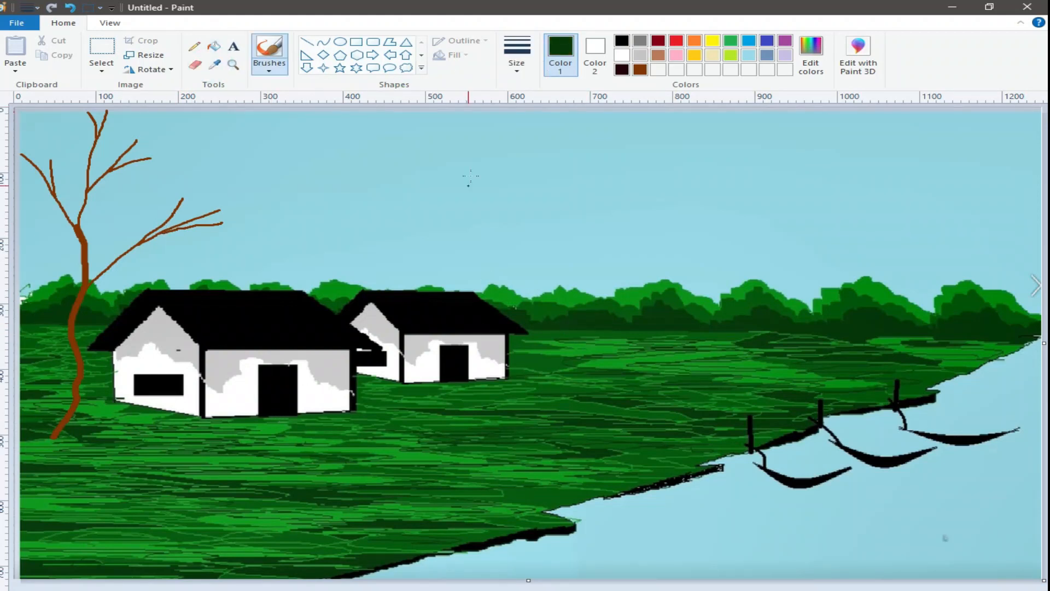
pyautogui.click(270, 70)
pyautogui.click(299, 107)
pyautogui.click(517, 57)
pyautogui.click(534, 114)
pyautogui.moveTo(228, 229)
pyautogui.mouseDown()
pyautogui.moveTo(227, 218)
pyautogui.moveTo(210, 225)
pyautogui.moveTo(236, 226)
pyautogui.moveTo(197, 241)
pyautogui.moveTo(218, 203)
pyautogui.moveTo(240, 196)
pyautogui.moveTo(217, 198)
pyautogui.moveTo(210, 212)
pyautogui.moveTo(245, 206)
pyautogui.moveTo(216, 216)
pyautogui.moveTo(190, 205)
pyautogui.mouseUp()
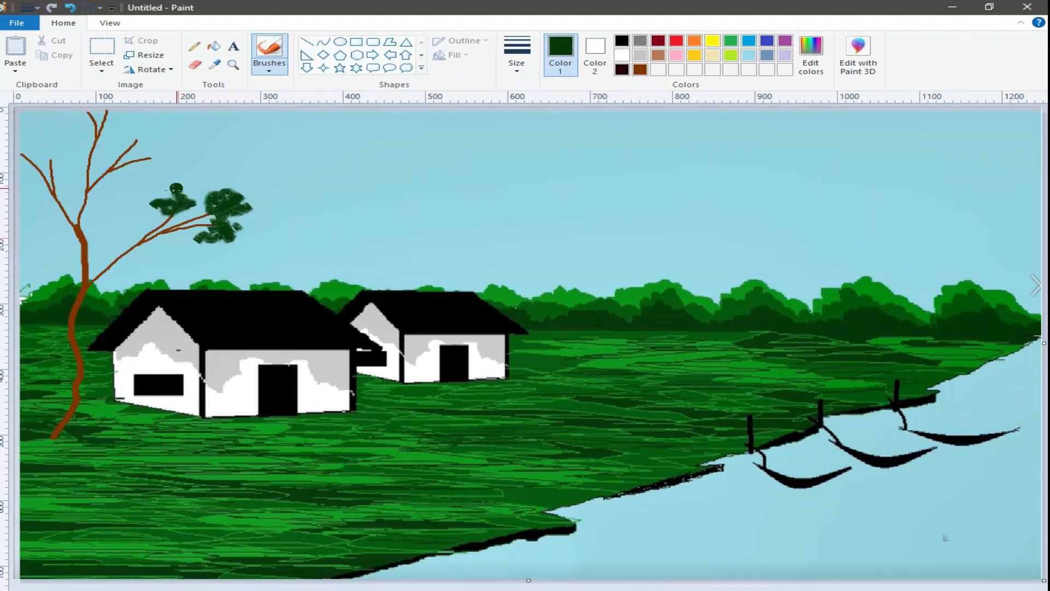
pyautogui.moveTo(162, 162)
pyautogui.mouseDown()
pyautogui.moveTo(140, 130)
pyautogui.moveTo(158, 122)
pyautogui.moveTo(145, 125)
pyautogui.mouseUp()
pyautogui.moveTo(42, 156)
pyautogui.mouseDown()
pyautogui.moveTo(70, 164)
pyautogui.moveTo(41, 155)
pyautogui.moveTo(45, 141)
pyautogui.moveTo(81, 153)
pyautogui.moveTo(44, 143)
pyautogui.moveTo(81, 116)
pyautogui.moveTo(48, 125)
pyautogui.moveTo(50, 115)
pyautogui.moveTo(90, 116)
pyautogui.moveTo(43, 110)
pyautogui.moveTo(102, 113)
pyautogui.mouseUp()
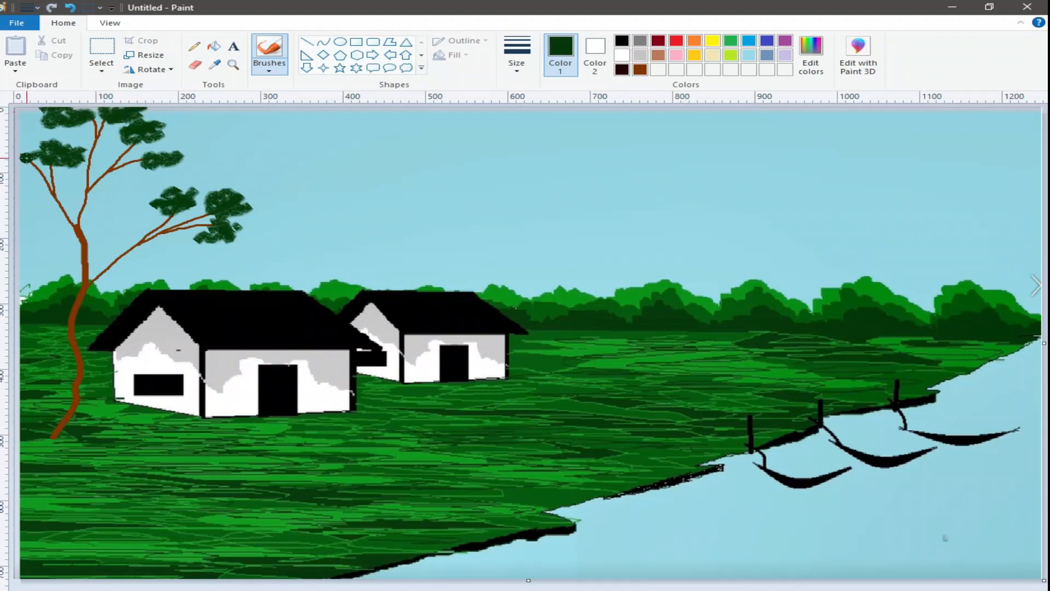
pyautogui.moveTo(170, 180)
pyautogui.mouseDown()
pyautogui.moveTo(152, 210)
pyautogui.moveTo(183, 212)
pyautogui.moveTo(187, 186)
pyautogui.moveTo(235, 209)
pyautogui.moveTo(241, 249)
pyautogui.moveTo(223, 241)
pyautogui.moveTo(243, 218)
pyautogui.mouseUp()
pyautogui.moveTo(181, 155)
pyautogui.mouseDown()
pyautogui.moveTo(141, 149)
pyautogui.moveTo(174, 173)
pyautogui.moveTo(155, 172)
pyautogui.moveTo(200, 157)
pyautogui.moveTo(182, 157)
pyautogui.moveTo(196, 143)
pyautogui.moveTo(176, 152)
pyautogui.moveTo(182, 135)
pyautogui.moveTo(143, 149)
pyautogui.moveTo(158, 174)
pyautogui.moveTo(206, 167)
pyautogui.moveTo(181, 158)
pyautogui.moveTo(175, 122)
pyautogui.moveTo(150, 125)
pyautogui.moveTo(155, 110)
pyautogui.moveTo(171, 114)
pyautogui.moveTo(147, 122)
pyautogui.moveTo(173, 130)
pyautogui.moveTo(153, 130)
pyautogui.moveTo(171, 175)
pyautogui.mouseUp()
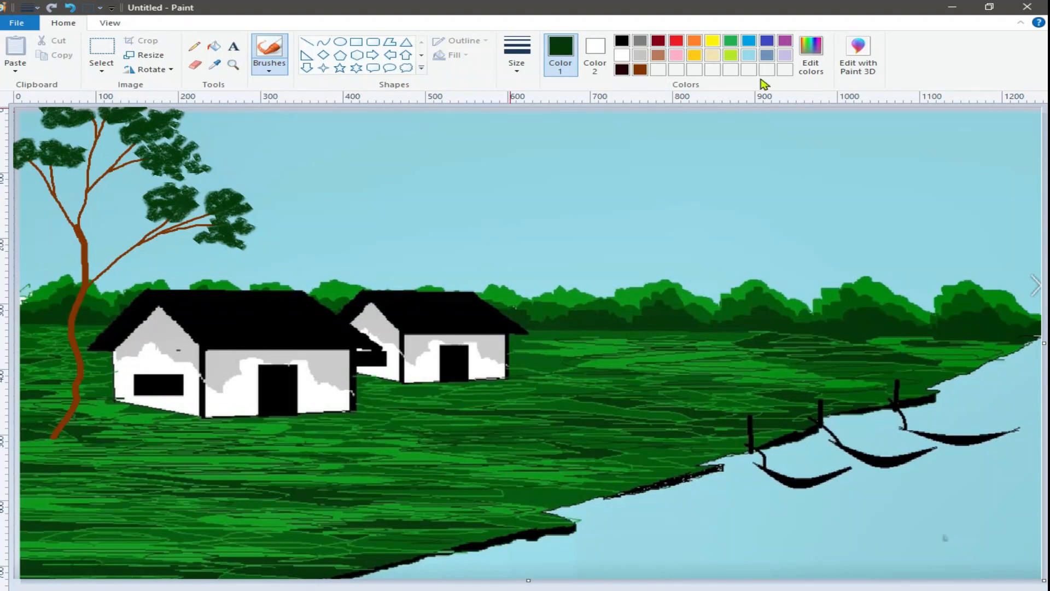
# Sample the medium green from the distant tree line and dab a second layer of leaves around the dark clusters.
pyautogui.click(215, 66)
pyautogui.click(544, 307)
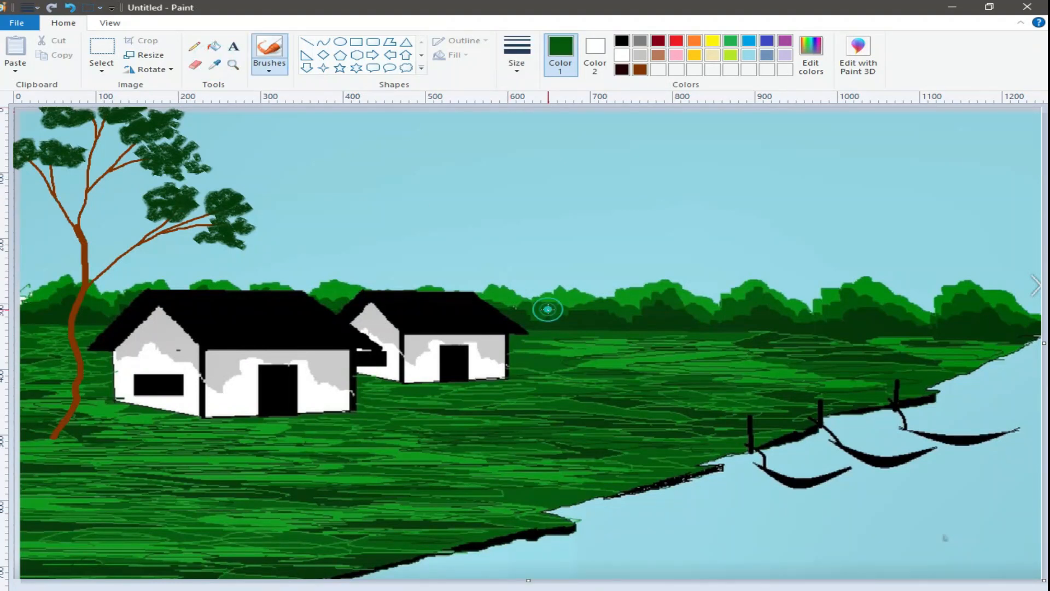
pyautogui.click(134, 191)
pyautogui.moveTo(134, 190)
pyautogui.mouseDown()
pyautogui.moveTo(154, 205)
pyautogui.moveTo(146, 181)
pyautogui.moveTo(208, 187)
pyautogui.moveTo(179, 209)
pyautogui.moveTo(194, 213)
pyautogui.moveTo(250, 192)
pyautogui.moveTo(219, 181)
pyautogui.moveTo(268, 183)
pyautogui.moveTo(269, 195)
pyautogui.moveTo(247, 182)
pyautogui.moveTo(261, 243)
pyautogui.moveTo(212, 249)
pyautogui.moveTo(201, 240)
pyautogui.moveTo(221, 239)
pyautogui.moveTo(251, 267)
pyautogui.moveTo(238, 252)
pyautogui.moveTo(261, 253)
pyautogui.moveTo(251, 248)
pyautogui.moveTo(267, 214)
pyautogui.moveTo(245, 230)
pyautogui.moveTo(265, 221)
pyautogui.moveTo(265, 232)
pyautogui.moveTo(239, 217)
pyautogui.mouseUp()
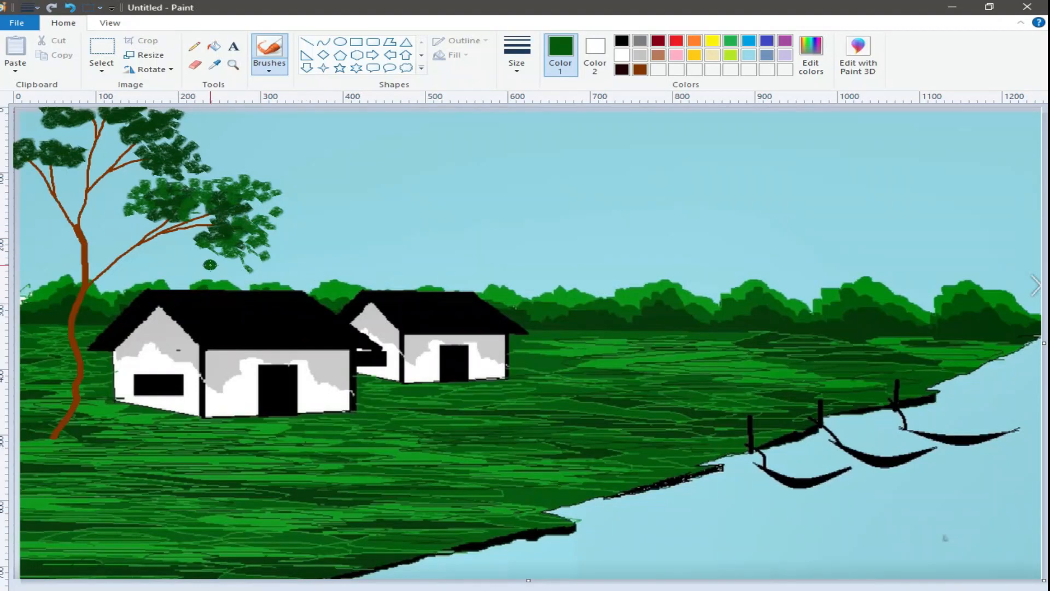
pyautogui.moveTo(220, 256)
pyautogui.mouseDown()
pyautogui.moveTo(192, 257)
pyautogui.moveTo(210, 252)
pyautogui.moveTo(183, 243)
pyautogui.moveTo(180, 253)
pyautogui.moveTo(216, 252)
pyautogui.moveTo(236, 262)
pyautogui.mouseUp()
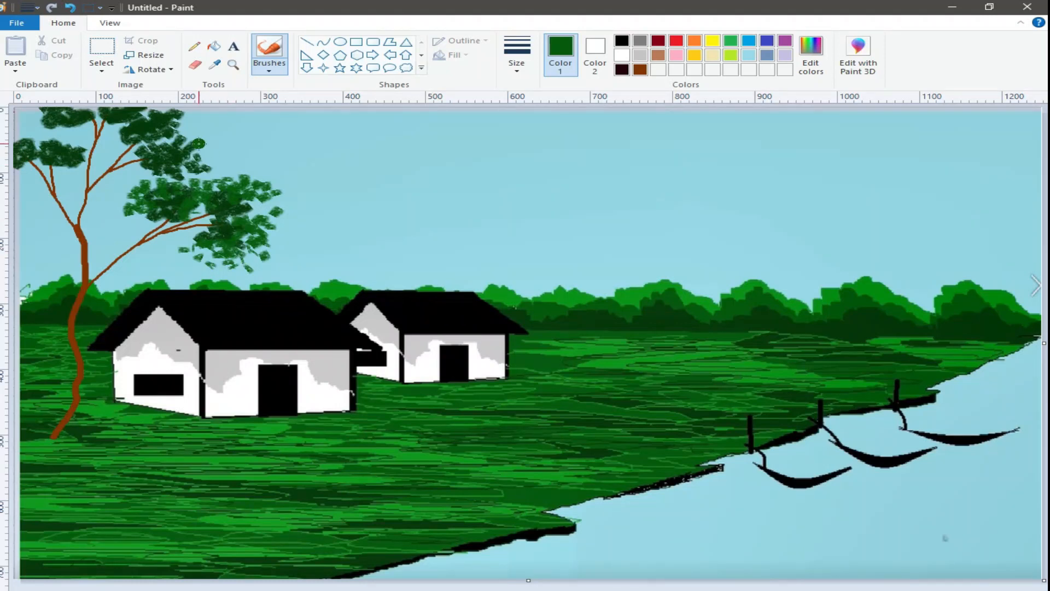
pyautogui.moveTo(202, 149)
pyautogui.mouseDown()
pyautogui.moveTo(181, 145)
pyautogui.moveTo(207, 143)
pyautogui.moveTo(177, 130)
pyautogui.moveTo(154, 139)
pyautogui.mouseUp()
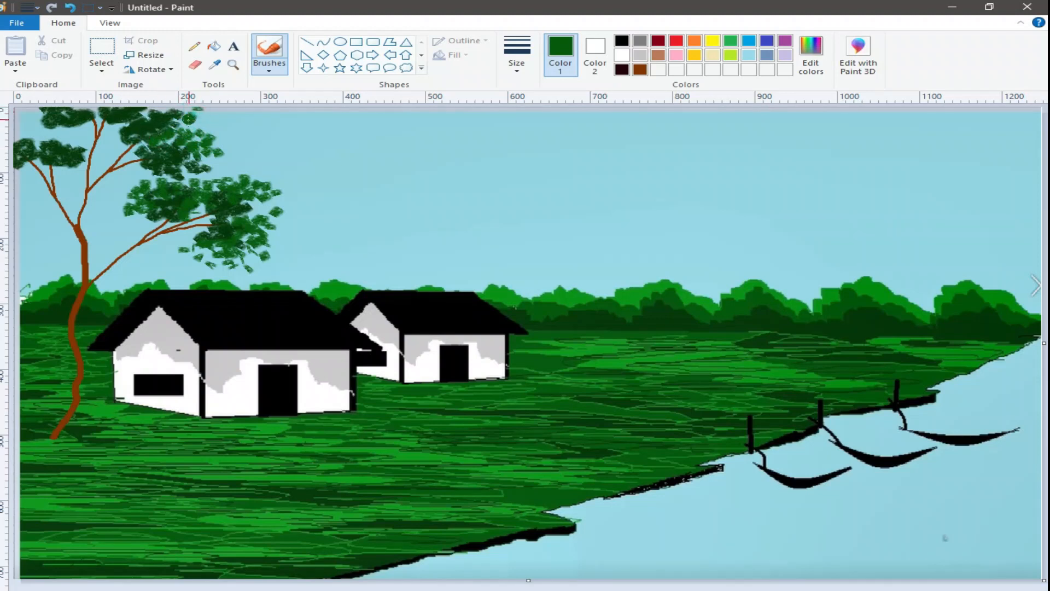
pyautogui.moveTo(64, 141)
pyautogui.mouseDown()
pyautogui.moveTo(81, 140)
pyautogui.moveTo(18, 125)
pyautogui.moveTo(41, 133)
pyautogui.moveTo(28, 114)
pyautogui.moveTo(41, 116)
pyautogui.mouseUp()
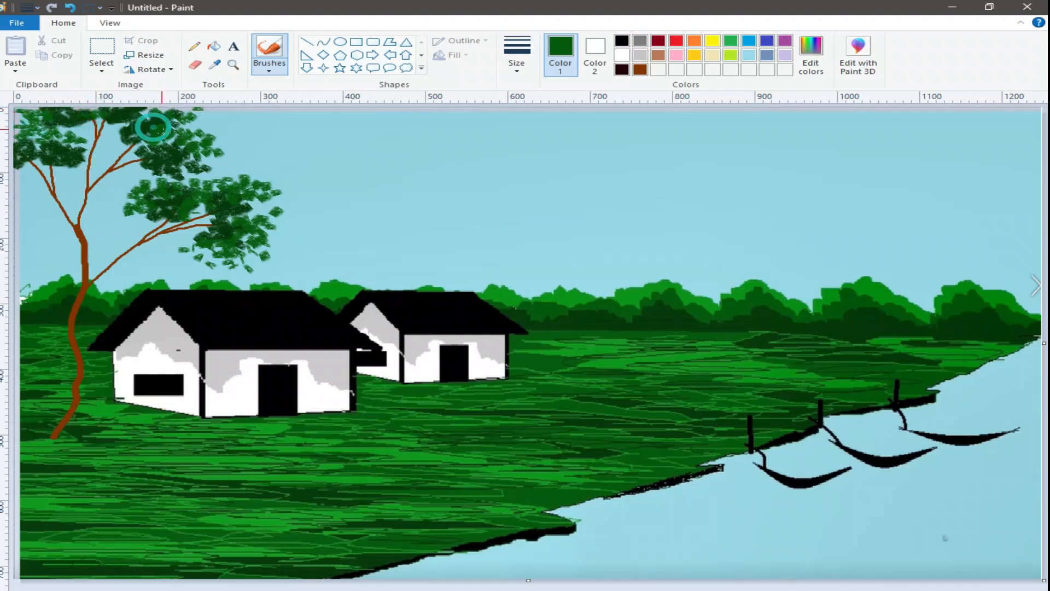
# Sample the light green from the distant treetops and dab highlight leaves on the foliage over the right-hand branches.
pyautogui.click(214, 65)
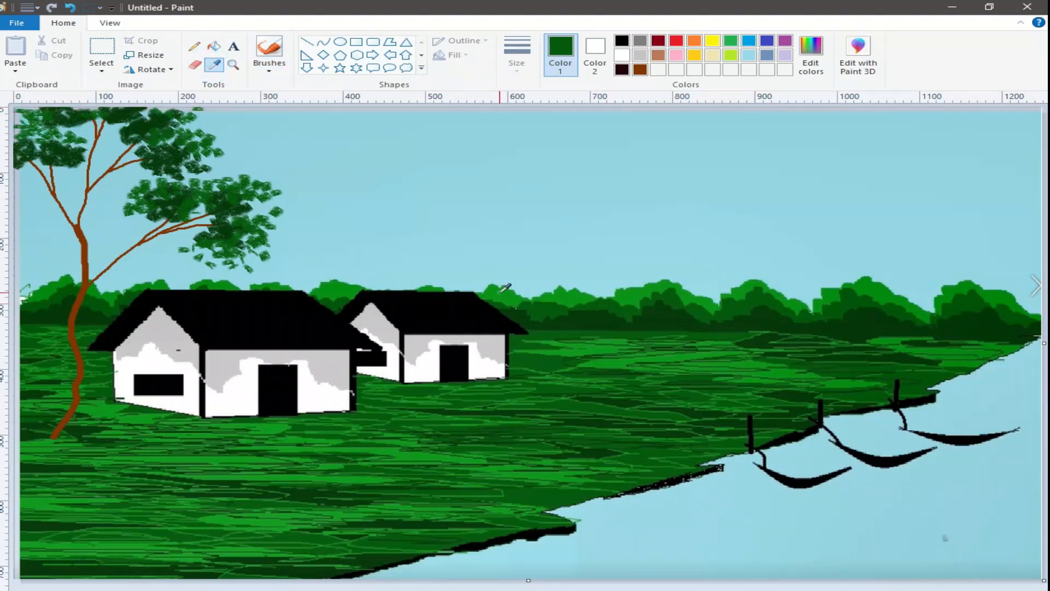
pyautogui.click(499, 293)
pyautogui.click(228, 179)
pyautogui.click(258, 178)
pyautogui.moveTo(257, 178)
pyautogui.mouseDown()
pyautogui.moveTo(214, 175)
pyautogui.moveTo(282, 177)
pyautogui.moveTo(255, 183)
pyautogui.mouseUp()
pyautogui.moveTo(215, 139)
pyautogui.mouseDown()
pyautogui.moveTo(187, 125)
pyautogui.moveTo(217, 132)
pyautogui.moveTo(208, 113)
pyautogui.moveTo(149, 108)
pyautogui.mouseUp()
pyautogui.moveTo(170, 175)
pyautogui.mouseDown()
pyautogui.moveTo(111, 200)
pyautogui.moveTo(105, 186)
pyautogui.moveTo(121, 187)
pyautogui.moveTo(124, 167)
pyautogui.moveTo(152, 178)
pyautogui.mouseUp()
pyautogui.click(271, 270)
pyautogui.click(290, 264)
pyautogui.click(280, 243)
pyautogui.click(293, 229)
pyautogui.click(249, 149)
pyautogui.click(237, 148)
pyautogui.click(222, 147)
pyautogui.click(233, 127)
pyautogui.click(223, 116)
pyautogui.click(213, 126)
pyautogui.click(224, 138)
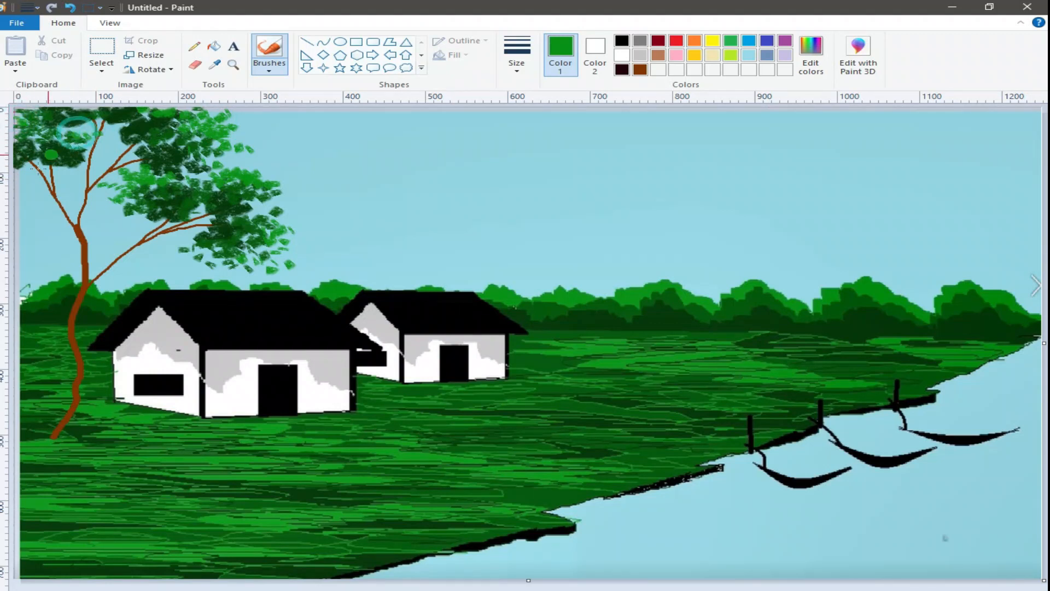
# Dab light green leaves around and below the foliage clusters on the tree's left-hand branches.
pyautogui.click(23, 170)
pyautogui.click(46, 163)
pyautogui.click(60, 168)
pyautogui.click(82, 168)
pyautogui.click(94, 162)
pyautogui.click(91, 152)
pyautogui.click(106, 157)
pyautogui.click(102, 148)
pyautogui.click(77, 131)
pyautogui.click(61, 121)
pyautogui.click(76, 183)
pyautogui.click(90, 179)
pyautogui.click(23, 192)
pyautogui.click(37, 194)
pyautogui.click(37, 177)
pyautogui.click(67, 185)
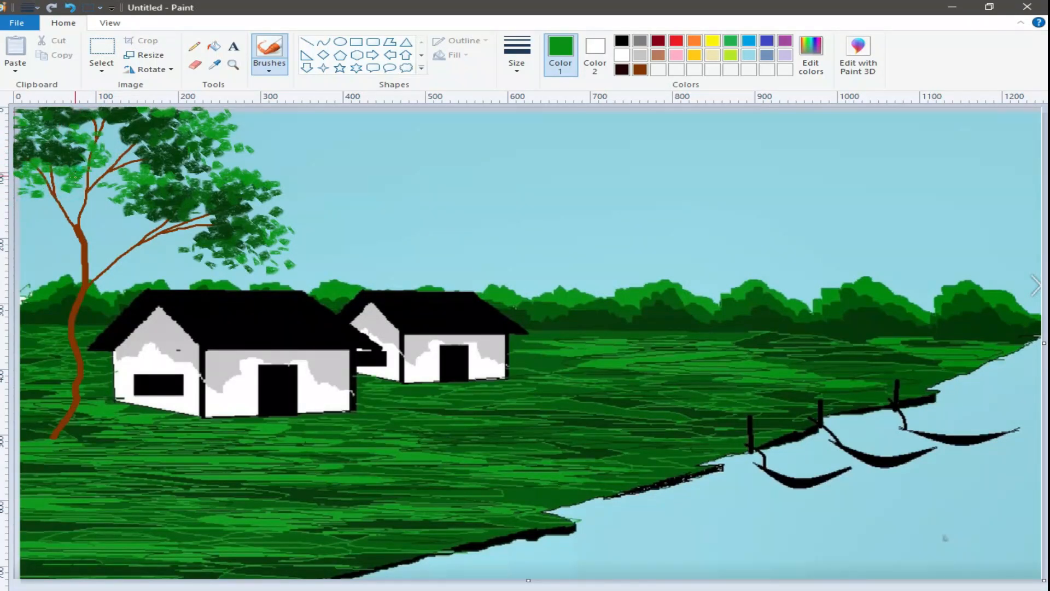
# Sample the darkest green and dab dark leaves over the tree's left-hand foliage and around its central branches.
pyautogui.click(214, 65)
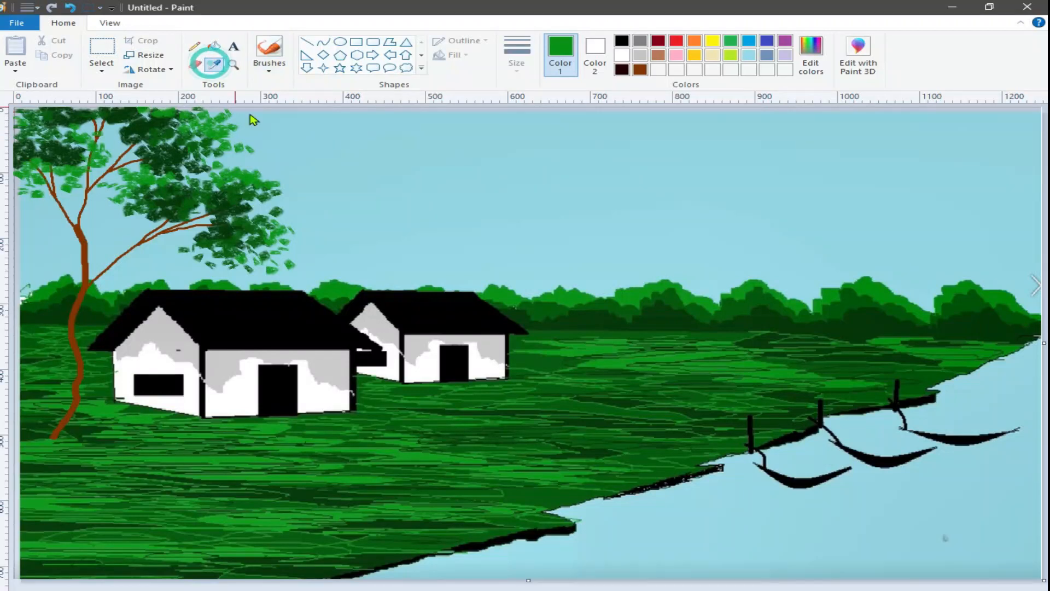
pyautogui.click(46, 203)
pyautogui.click(31, 183)
pyautogui.click(53, 164)
pyautogui.click(35, 162)
pyautogui.click(42, 159)
pyautogui.click(70, 179)
pyautogui.click(48, 168)
pyautogui.click(79, 168)
pyautogui.click(71, 162)
pyautogui.click(47, 189)
pyautogui.click(43, 174)
pyautogui.click(19, 179)
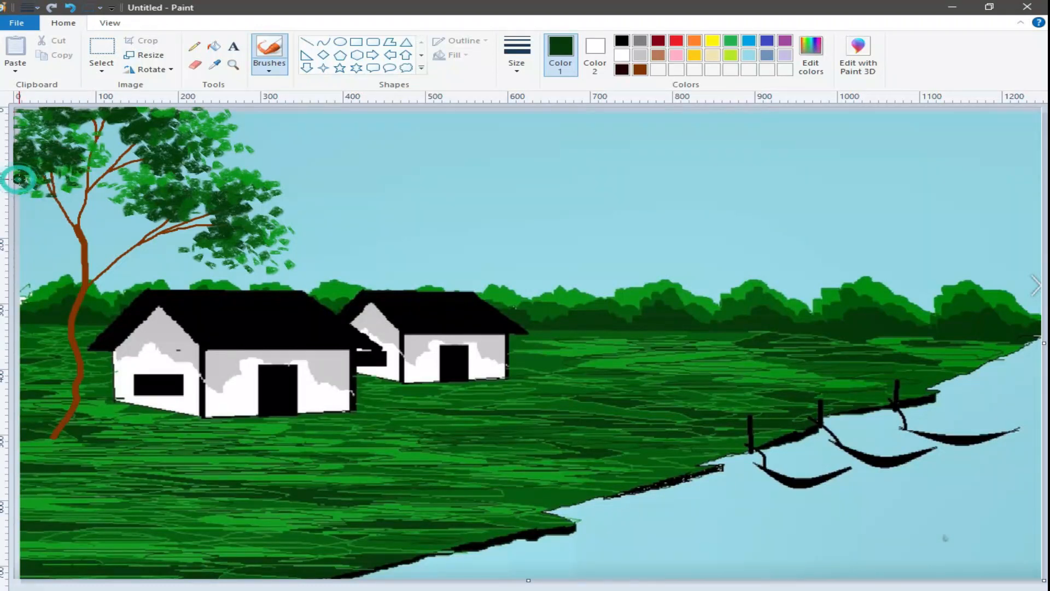
pyautogui.click(79, 187)
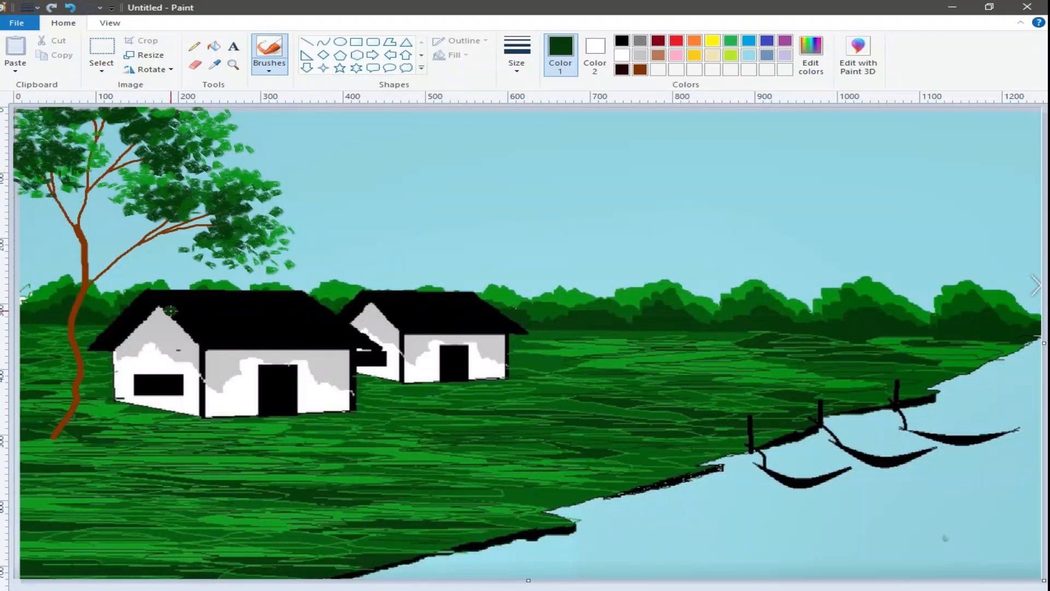
pyautogui.click(117, 129)
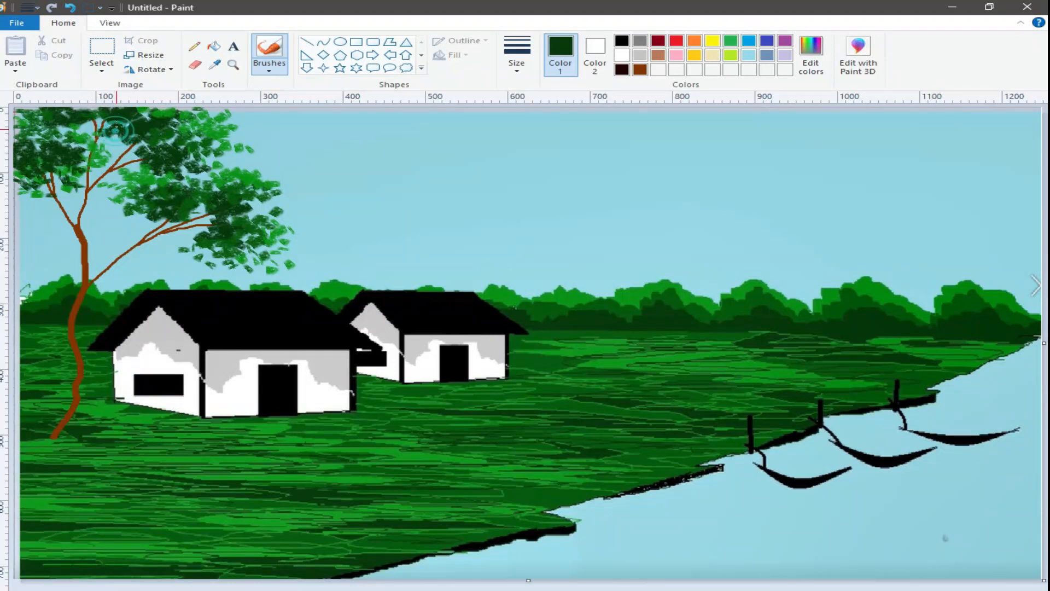
pyautogui.click(113, 152)
pyautogui.click(131, 145)
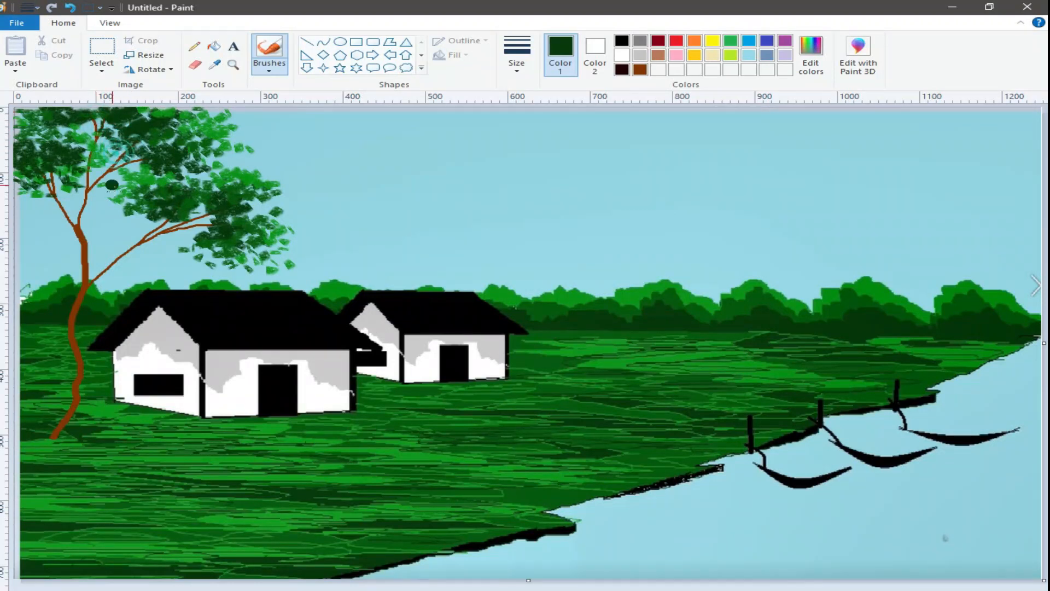
# Dab scattered dark green leaves along the underside, outer edge and top of the tree's right-hand foliage.
pyautogui.click(233, 268)
pyautogui.click(221, 270)
pyautogui.click(206, 250)
pyautogui.click(262, 275)
pyautogui.click(251, 268)
pyautogui.click(246, 260)
pyautogui.click(279, 258)
pyautogui.click(268, 249)
pyautogui.click(247, 243)
pyautogui.click(289, 243)
pyautogui.click(302, 223)
pyautogui.click(288, 213)
pyautogui.click(263, 208)
pyautogui.click(298, 173)
pyautogui.click(279, 177)
pyautogui.click(261, 167)
pyautogui.click(243, 163)
pyautogui.click(278, 199)
pyautogui.click(296, 186)
pyautogui.click(284, 159)
pyautogui.click(271, 166)
pyautogui.click(242, 159)
pyautogui.click(213, 166)
pyautogui.click(186, 182)
pyautogui.click(158, 179)
pyautogui.click(127, 182)
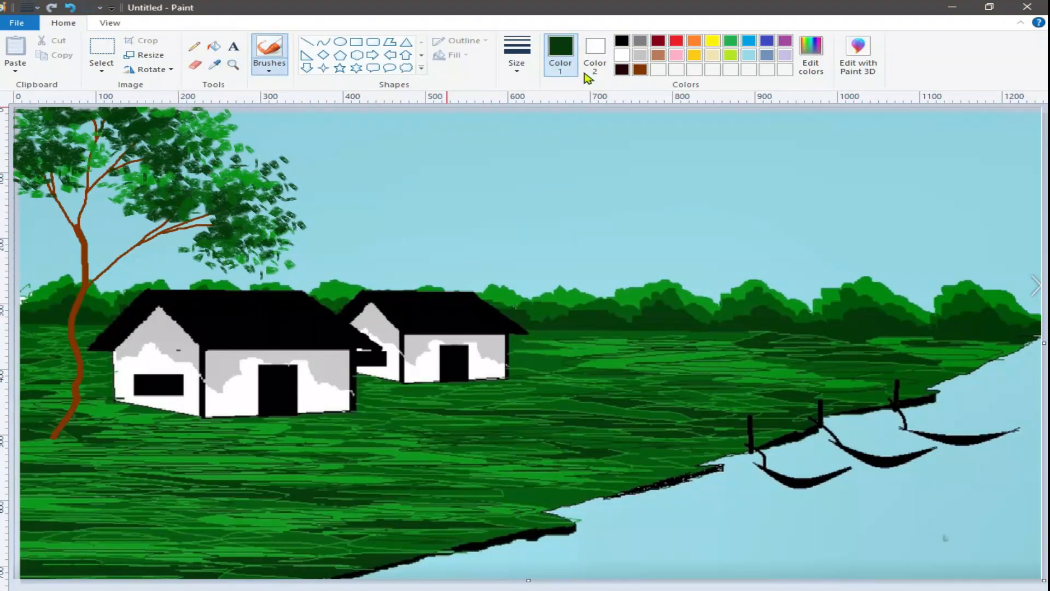
# Thicken the tree trunk in dark brown with a different brush and stroke size.
pyautogui.click(640, 70)
pyautogui.click(266, 70)
pyautogui.click(276, 98)
pyautogui.click(517, 70)
pyautogui.click(528, 142)
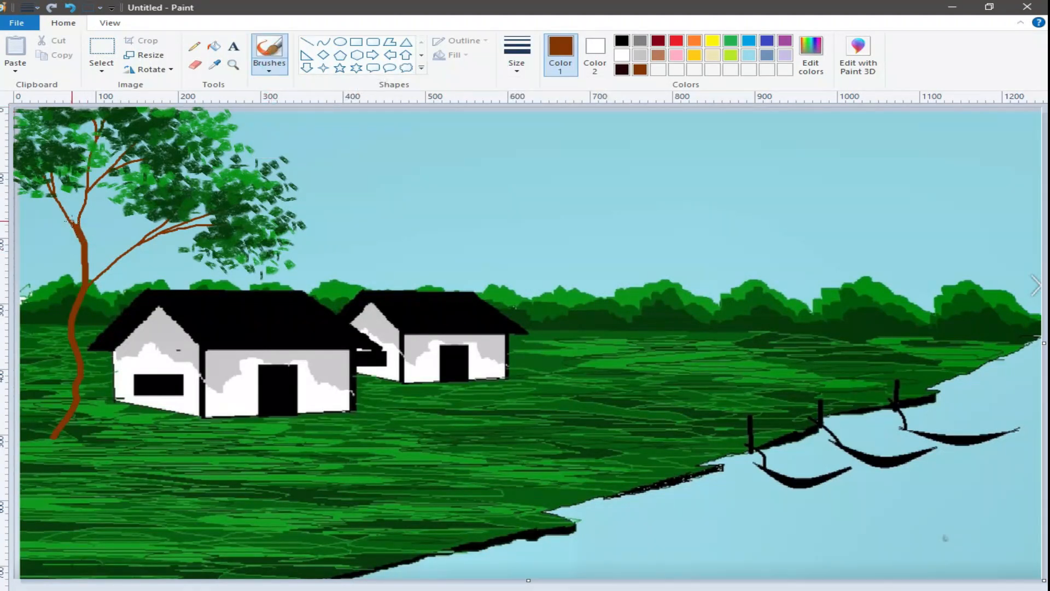
pyautogui.moveTo(82, 236); pyautogui.dragTo(89, 282)
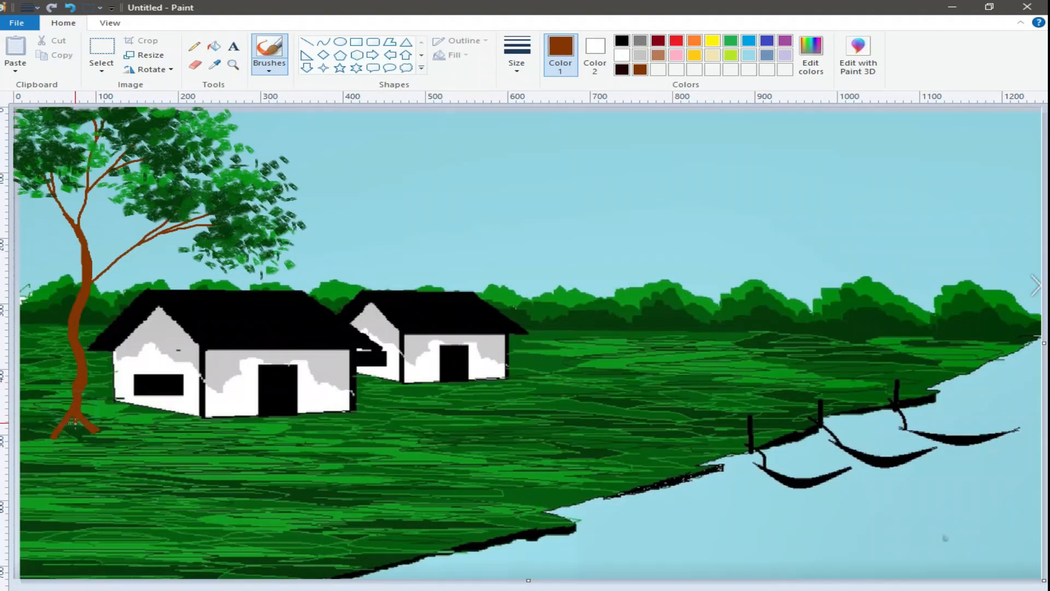
# Paint brown roots spreading out to both sides from the base of the tree trunk.
pyautogui.click(72, 407)
pyautogui.moveTo(81, 415)
pyautogui.mouseDown()
pyautogui.moveTo(104, 431)
pyautogui.moveTo(80, 421)
pyautogui.mouseUp()
pyautogui.moveTo(81, 418); pyautogui.dragTo(81, 411)
pyautogui.moveTo(131, 437)
pyautogui.mouseDown()
pyautogui.moveTo(141, 438)
pyautogui.moveTo(79, 428)
pyautogui.mouseUp()
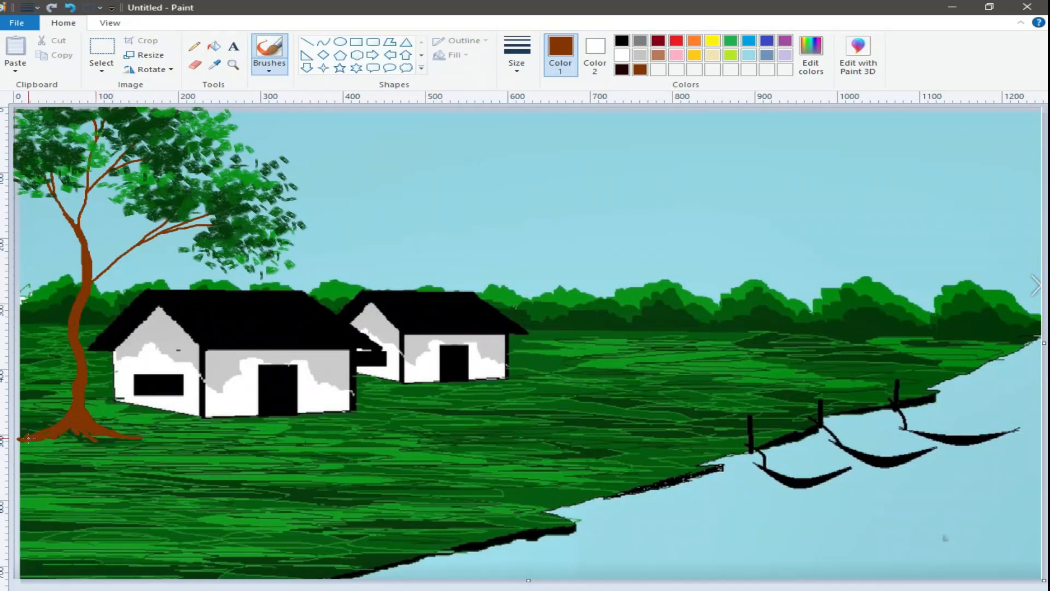
pyautogui.moveTo(58, 428); pyautogui.dragTo(5, 437)
# Mix a lighter orange-brown from the dark brown, with red 206, green 83 and blue 0.
pyautogui.click(810, 55)
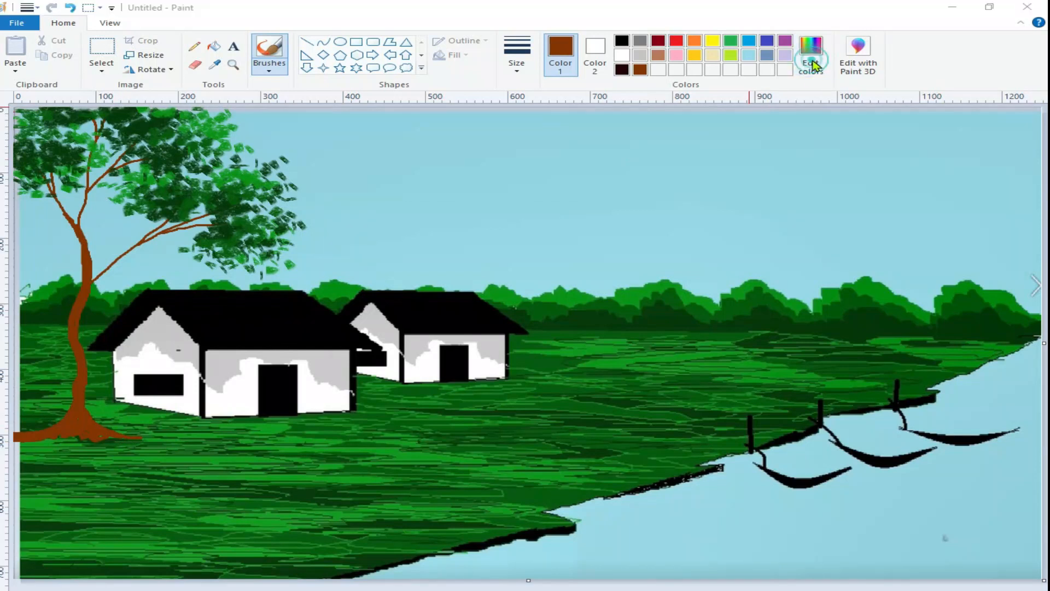
pyautogui.click(694, 305)
pyautogui.click(695, 314)
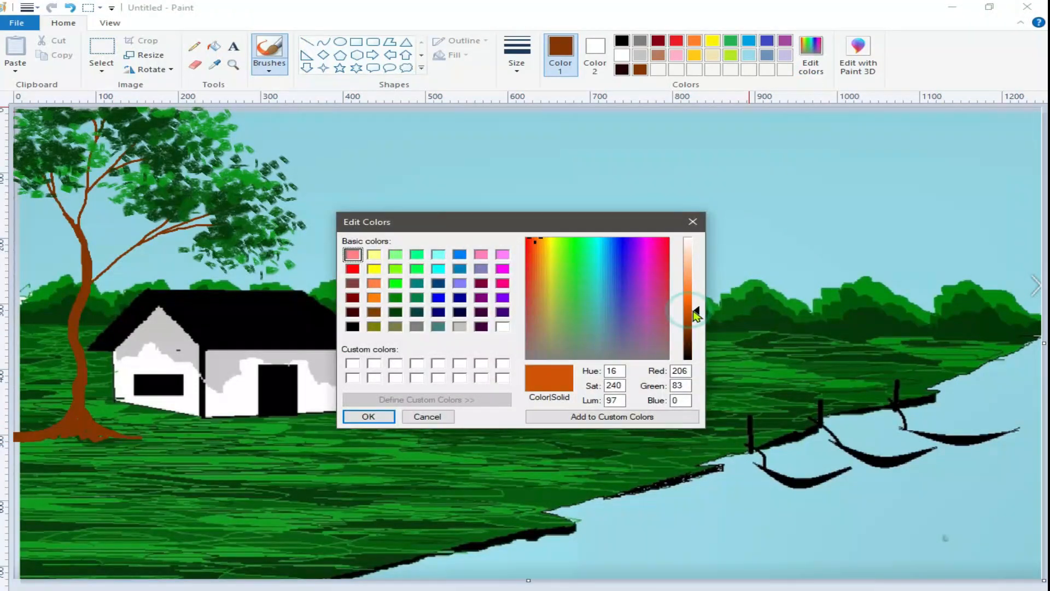
pyautogui.click(368, 417)
# Paint orange-brown highlights along the tree's trunk and roots with a different brush and stroke size.
pyautogui.click(269, 70)
pyautogui.click(309, 119)
pyautogui.click(518, 70)
pyautogui.click(534, 118)
pyautogui.moveTo(74, 311)
pyautogui.mouseDown()
pyautogui.moveTo(87, 277)
pyautogui.moveTo(80, 235)
pyautogui.mouseUp()
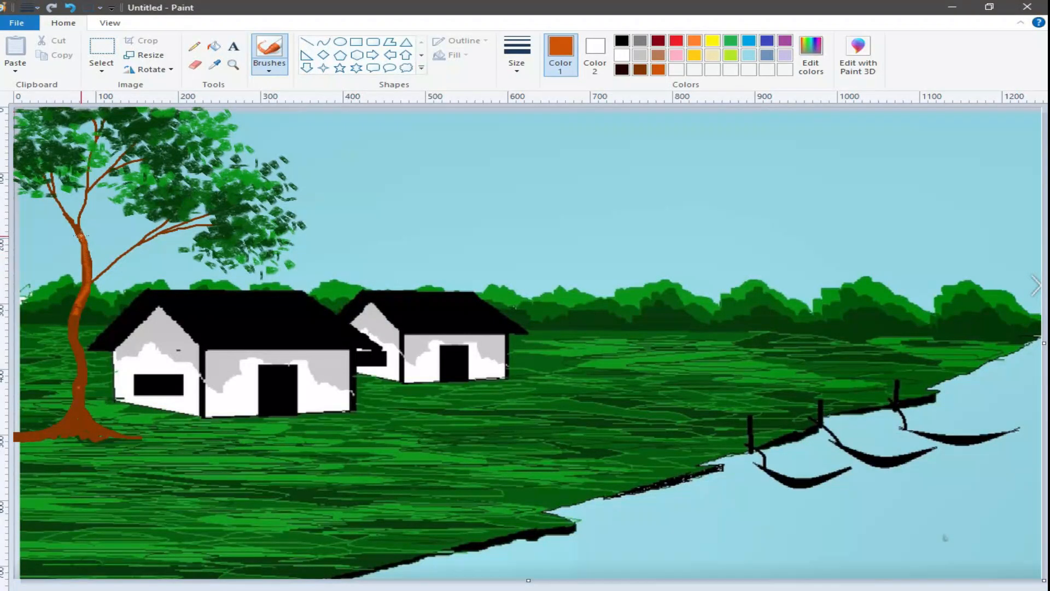
pyautogui.moveTo(71, 331)
pyautogui.mouseDown()
pyautogui.moveTo(77, 395)
pyautogui.moveTo(58, 425)
pyautogui.moveTo(25, 435)
pyautogui.moveTo(81, 406)
pyautogui.moveTo(74, 419)
pyautogui.moveTo(104, 434)
pyautogui.moveTo(77, 429)
pyautogui.moveTo(107, 431)
pyautogui.mouseUp()
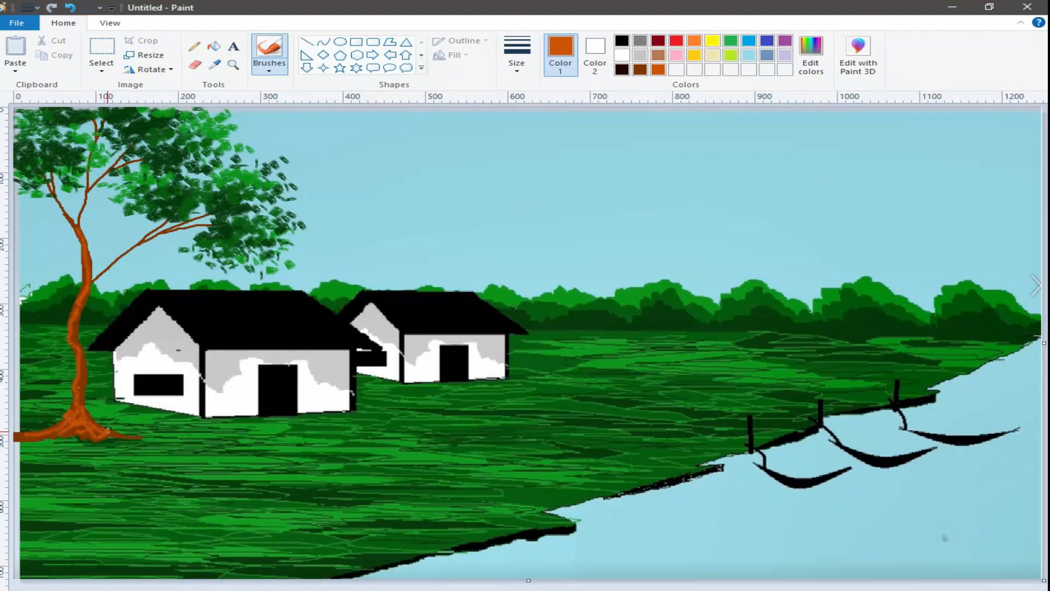
pyautogui.moveTo(83, 386); pyautogui.dragTo(80, 403)
pyautogui.moveTo(81, 363); pyautogui.dragTo(82, 375)
pyautogui.moveTo(74, 327); pyautogui.dragTo(74, 336)
# Add orange-brown highlights along the tree's right-hand, left-hand and upper branches.
pyautogui.moveTo(139, 242); pyautogui.dragTo(93, 279)
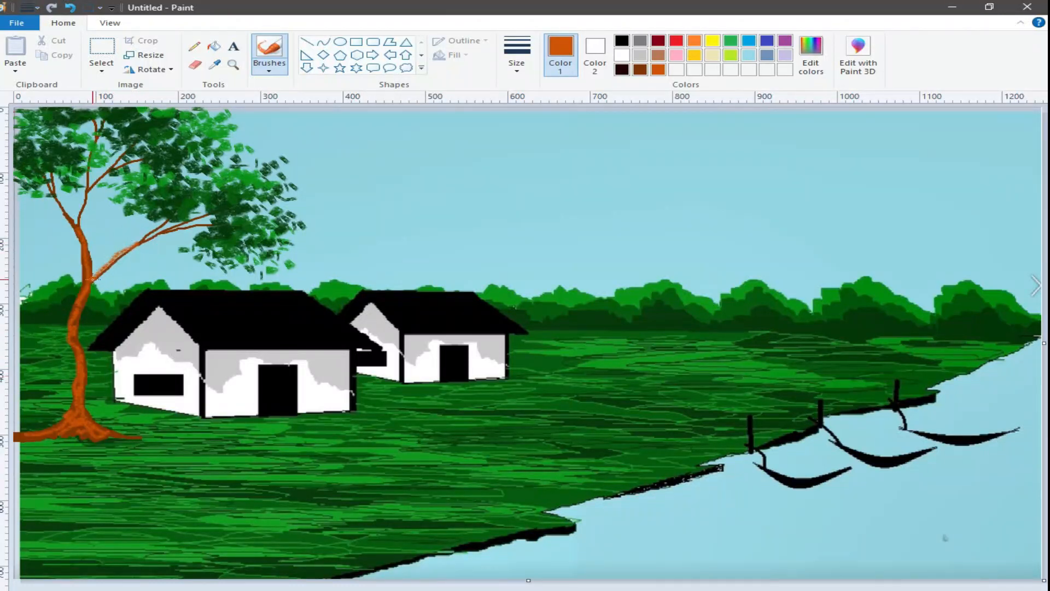
pyautogui.moveTo(166, 218); pyautogui.dragTo(130, 248)
pyautogui.moveTo(212, 224)
pyautogui.mouseDown()
pyautogui.moveTo(152, 237)
pyautogui.moveTo(210, 215)
pyautogui.moveTo(152, 237)
pyautogui.mouseUp()
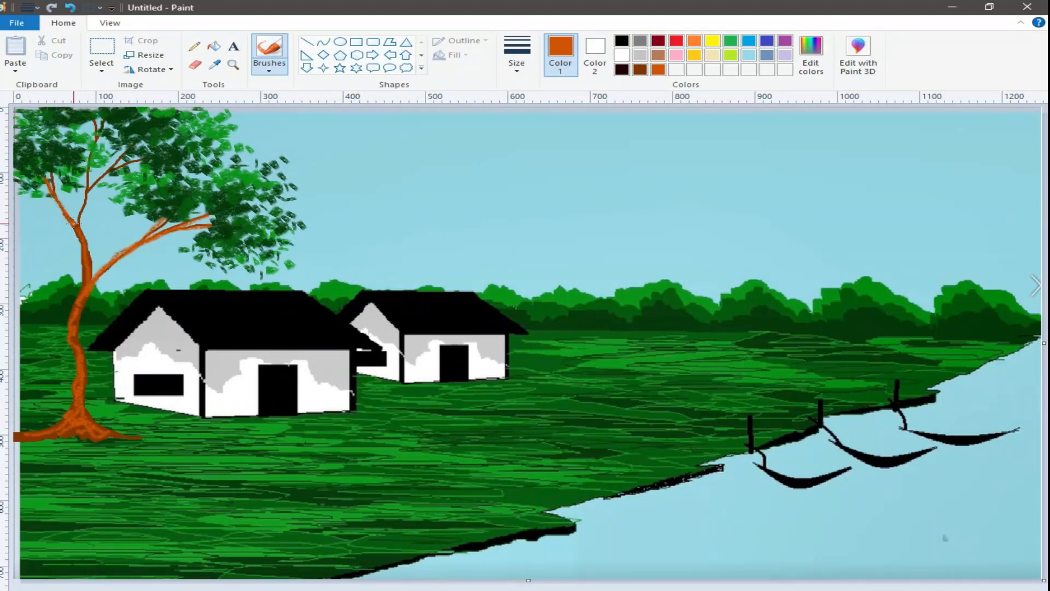
pyautogui.moveTo(49, 169)
pyautogui.mouseDown()
pyautogui.moveTo(55, 197)
pyautogui.moveTo(81, 171)
pyautogui.moveTo(77, 223)
pyautogui.mouseUp()
pyautogui.moveTo(123, 152)
pyautogui.mouseDown()
pyautogui.moveTo(88, 191)
pyautogui.moveTo(147, 160)
pyautogui.moveTo(108, 169)
pyautogui.mouseUp()
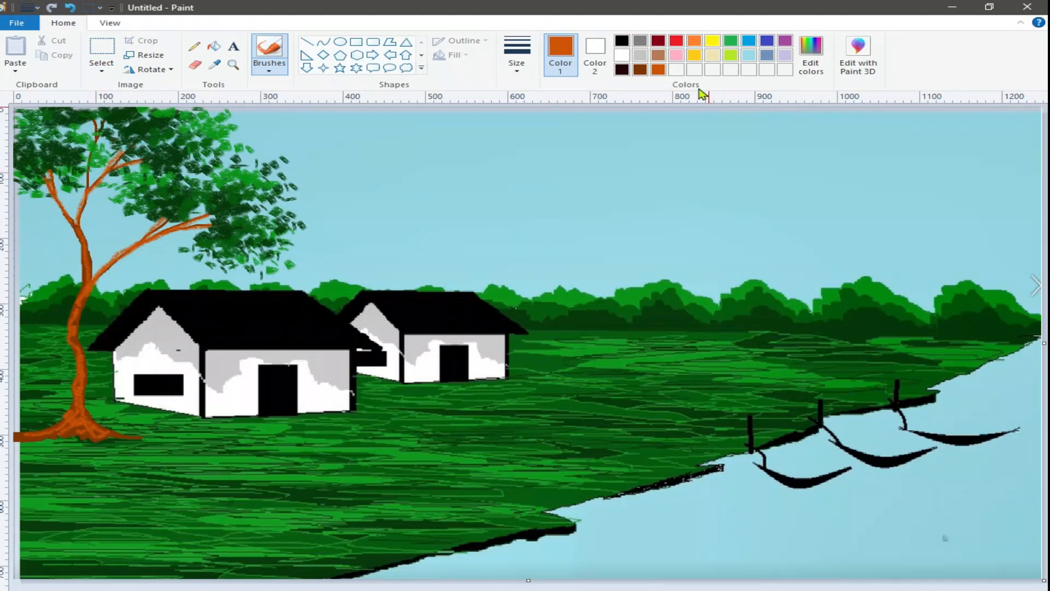
# Switch back to the dark brown and add textured shading strokes down the tree trunk.
pyautogui.click(640, 69)
pyautogui.moveTo(82, 259); pyautogui.dragTo(84, 283)
pyautogui.moveTo(74, 364); pyautogui.dragTo(70, 398)
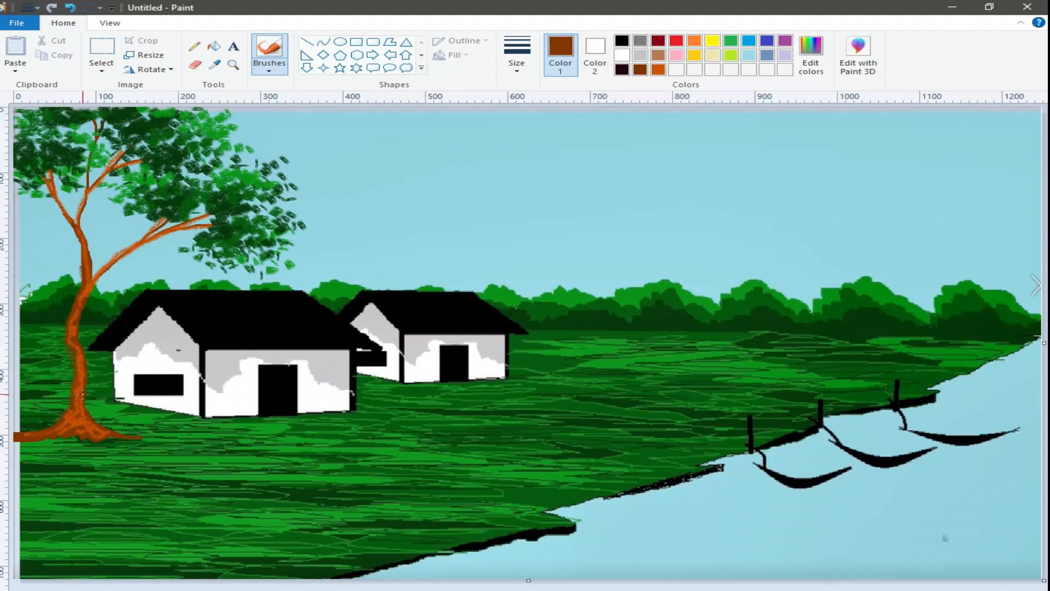
pyautogui.moveTo(76, 389); pyautogui.dragTo(82, 413)
# Shade the tree's right-hand and upper branches with dark brown strokes.
pyautogui.moveTo(142, 241); pyautogui.dragTo(94, 276)
pyautogui.moveTo(163, 222); pyautogui.dragTo(135, 239)
pyautogui.moveTo(208, 216); pyautogui.dragTo(139, 241)
pyautogui.moveTo(202, 229)
pyautogui.mouseDown()
pyautogui.moveTo(135, 242)
pyautogui.moveTo(100, 267)
pyautogui.moveTo(83, 301)
pyautogui.mouseUp()
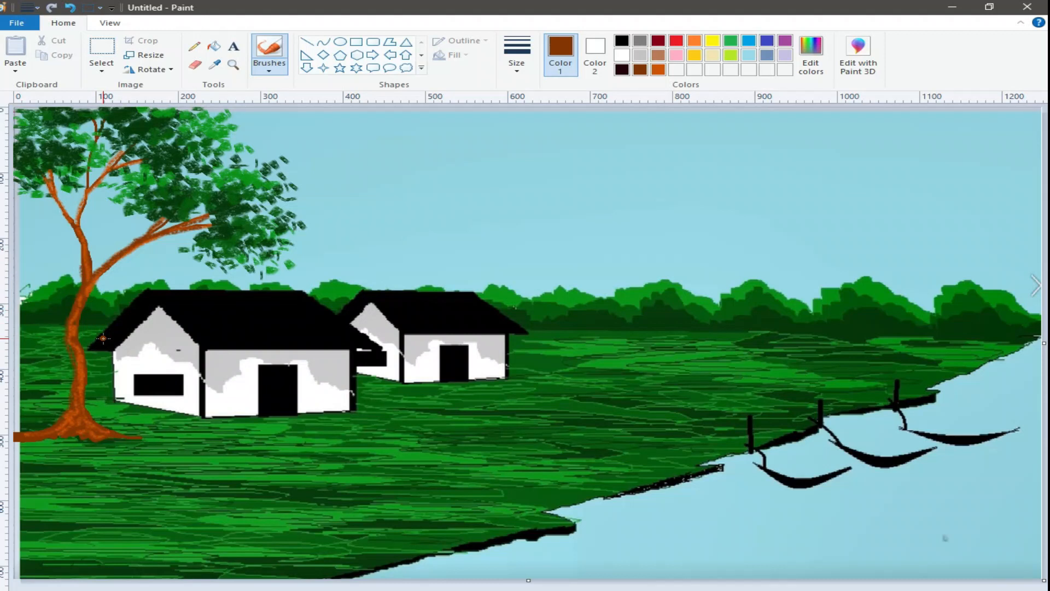
pyautogui.moveTo(128, 146); pyautogui.dragTo(75, 218)
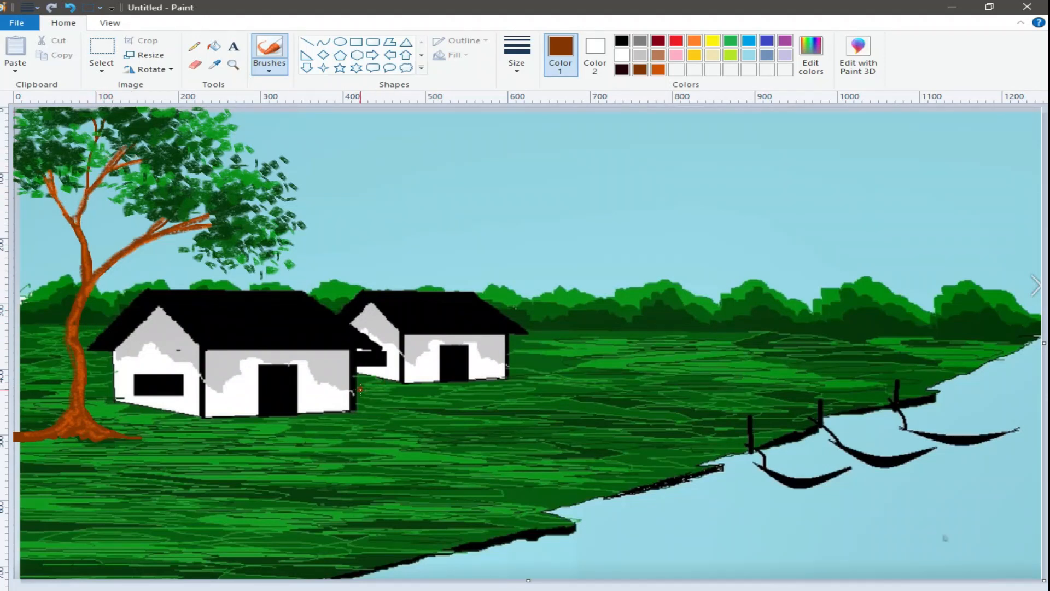
# Sample the dark green from the grass and paint dark grass beneath the tree's roots.
pyautogui.click(214, 65)
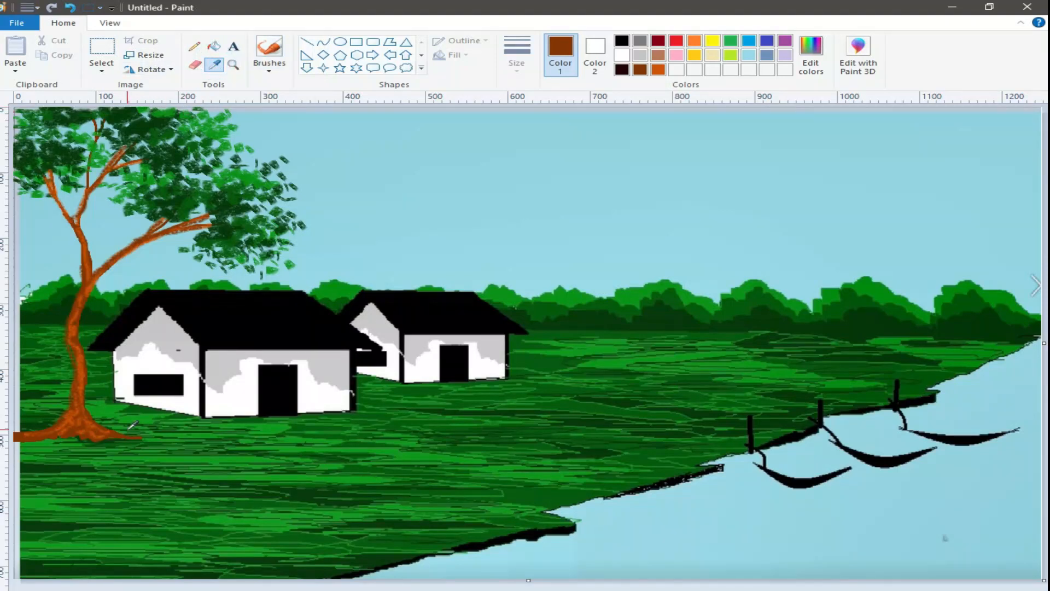
pyautogui.click(108, 440)
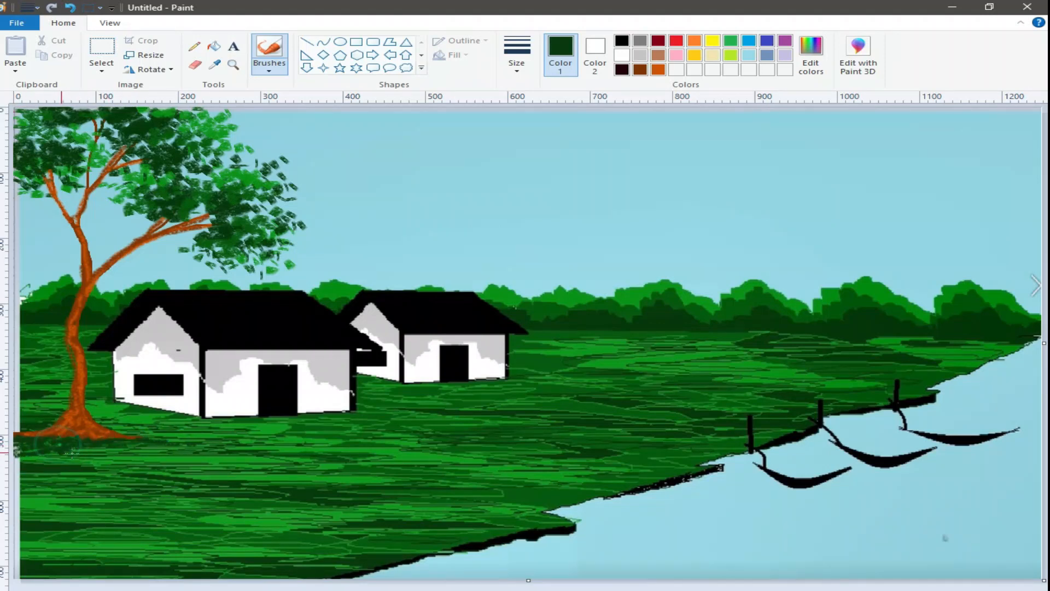
pyautogui.moveTo(30, 455); pyautogui.dragTo(23, 447)
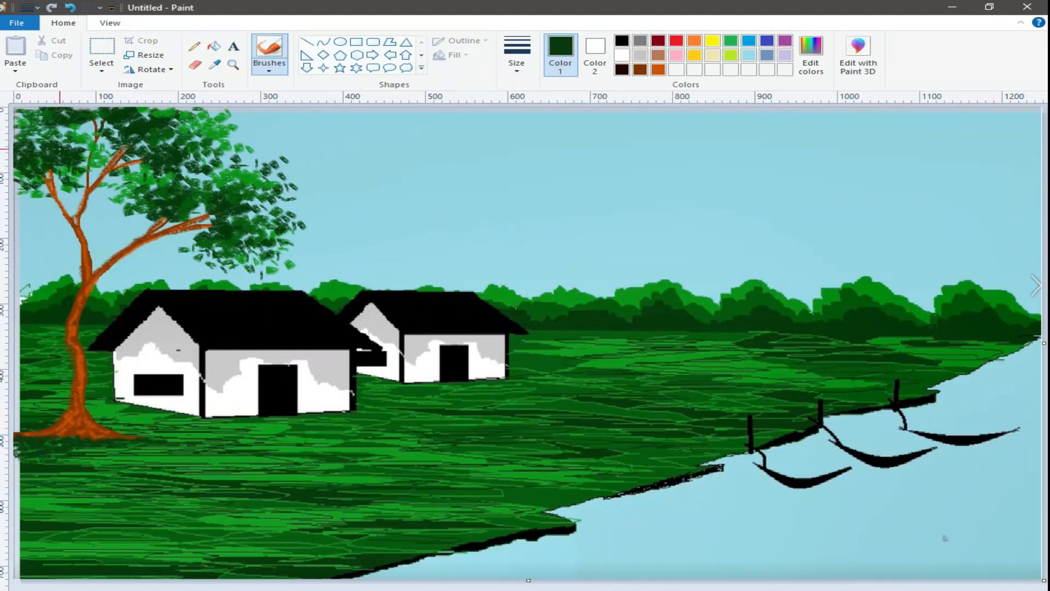
# Draw two small black flying birds in the sky between the tree and the middle of the picture with a different brush.
pyautogui.click(622, 40)
pyautogui.click(265, 70)
pyautogui.click(302, 91)
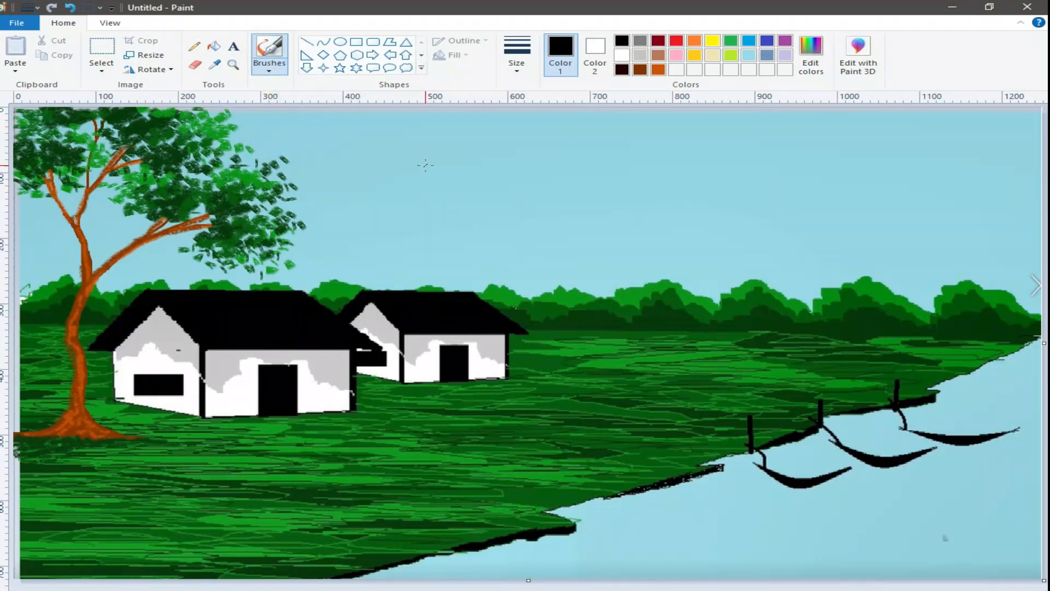
pyautogui.moveTo(451, 167); pyautogui.dragTo(438, 169)
pyautogui.moveTo(318, 141)
pyautogui.mouseDown()
pyautogui.moveTo(342, 142)
pyautogui.moveTo(321, 149)
pyautogui.mouseUp()
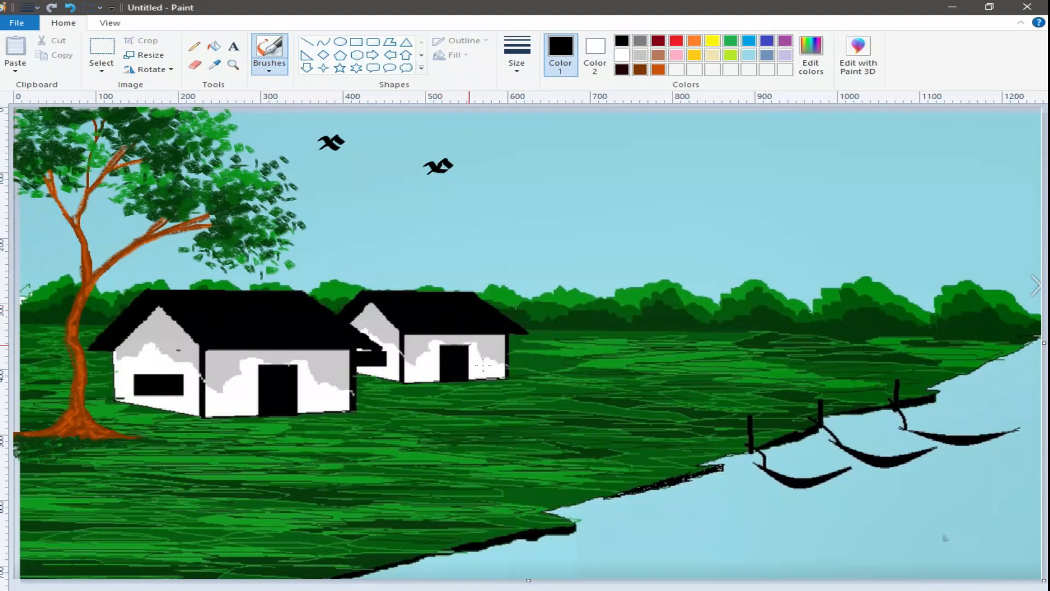
# Roughen and extend the black riverbank edge with a different brush, and narrow the canvas slightly from its right side.
pyautogui.click(269, 70)
pyautogui.click(307, 118)
pyautogui.moveTo(447, 552)
pyautogui.mouseDown()
pyautogui.moveTo(331, 584)
pyautogui.moveTo(412, 563)
pyautogui.moveTo(348, 579)
pyautogui.mouseUp()
pyautogui.moveTo(716, 470)
pyautogui.mouseDown()
pyautogui.moveTo(602, 498)
pyautogui.moveTo(685, 490)
pyautogui.moveTo(721, 470)
pyautogui.moveTo(601, 497)
pyautogui.moveTo(572, 522)
pyautogui.mouseUp()
pyautogui.moveTo(1043, 343); pyautogui.dragTo(1027, 345)
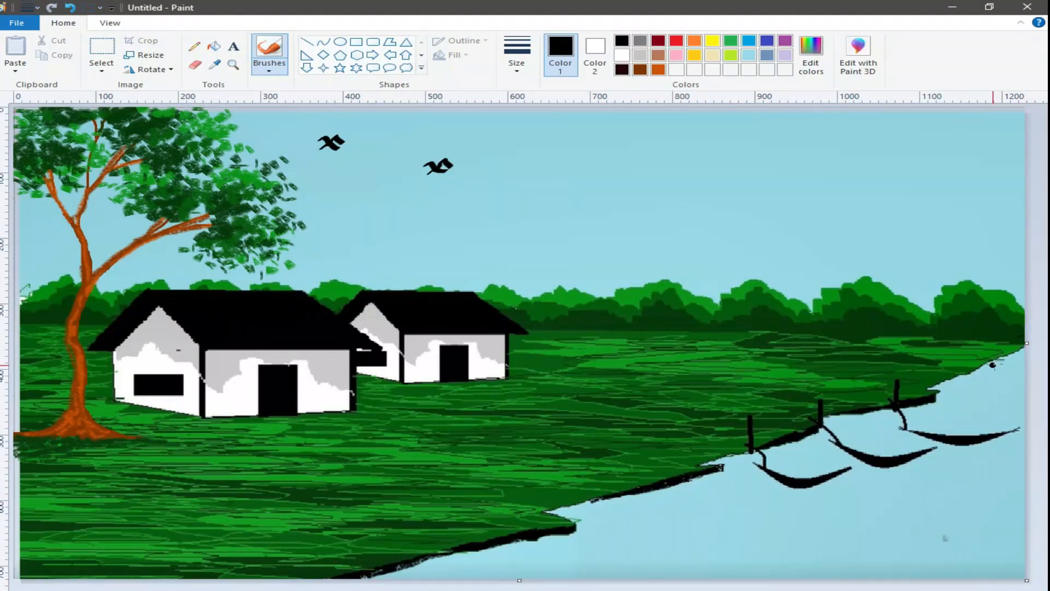
pyautogui.moveTo(1005, 358); pyautogui.dragTo(1026, 346)
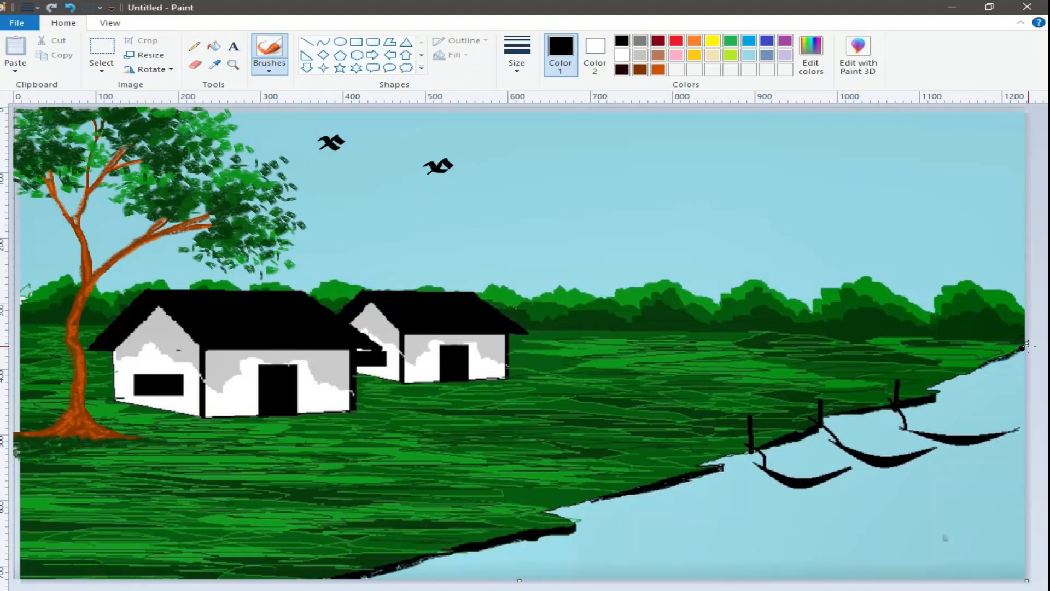